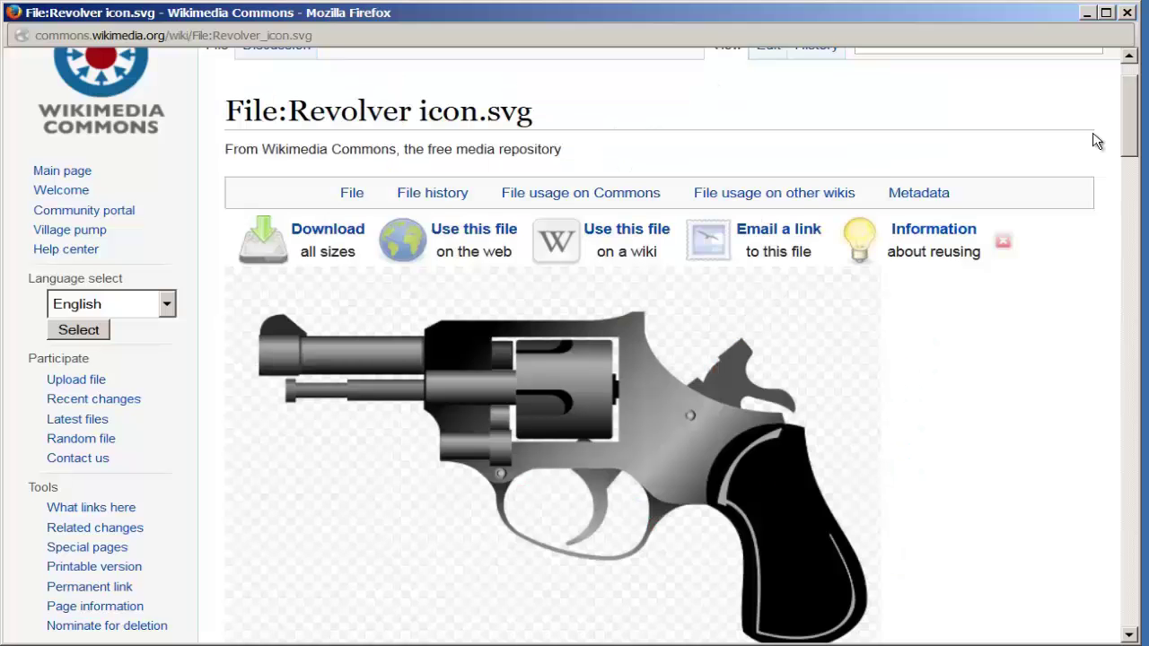
Step: Open the full-resolution Revolver_icon.svg from its Wikimedia Commons page and save it to the computer
click(328, 233)
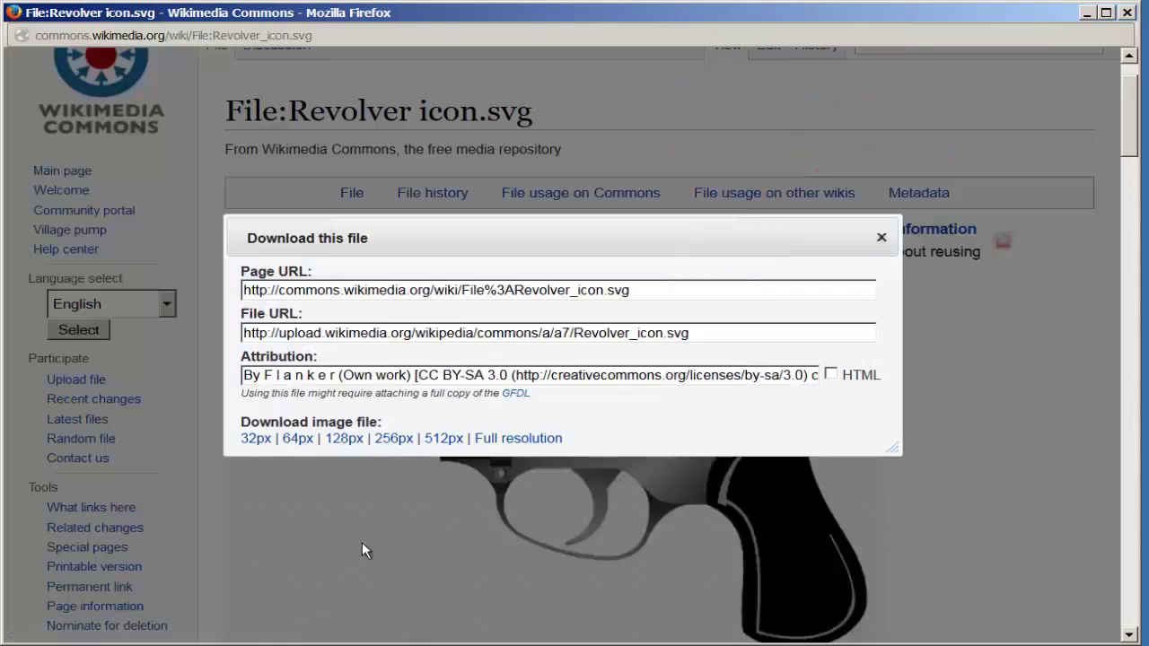
click(482, 440)
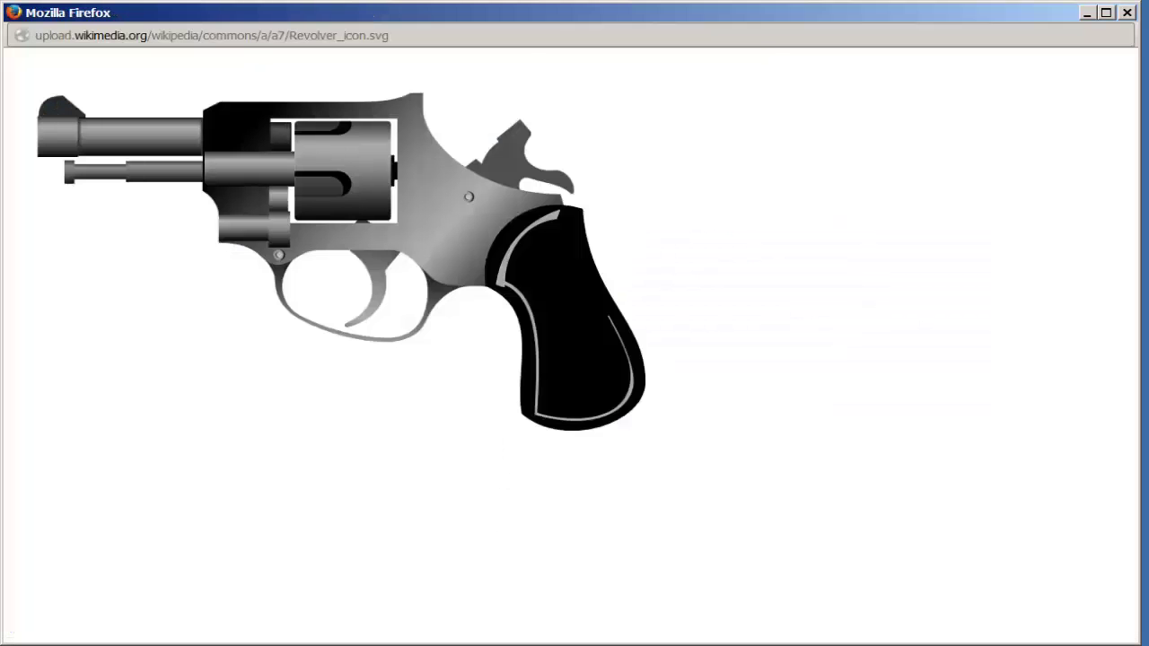
right_click(413, 229)
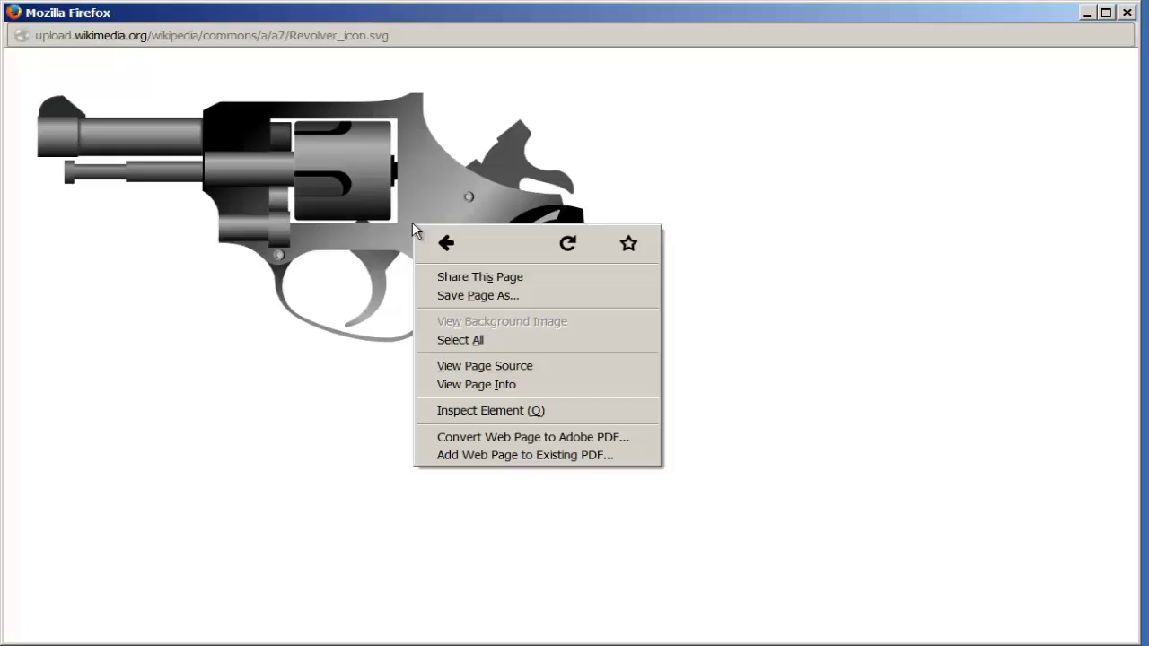
click(449, 296)
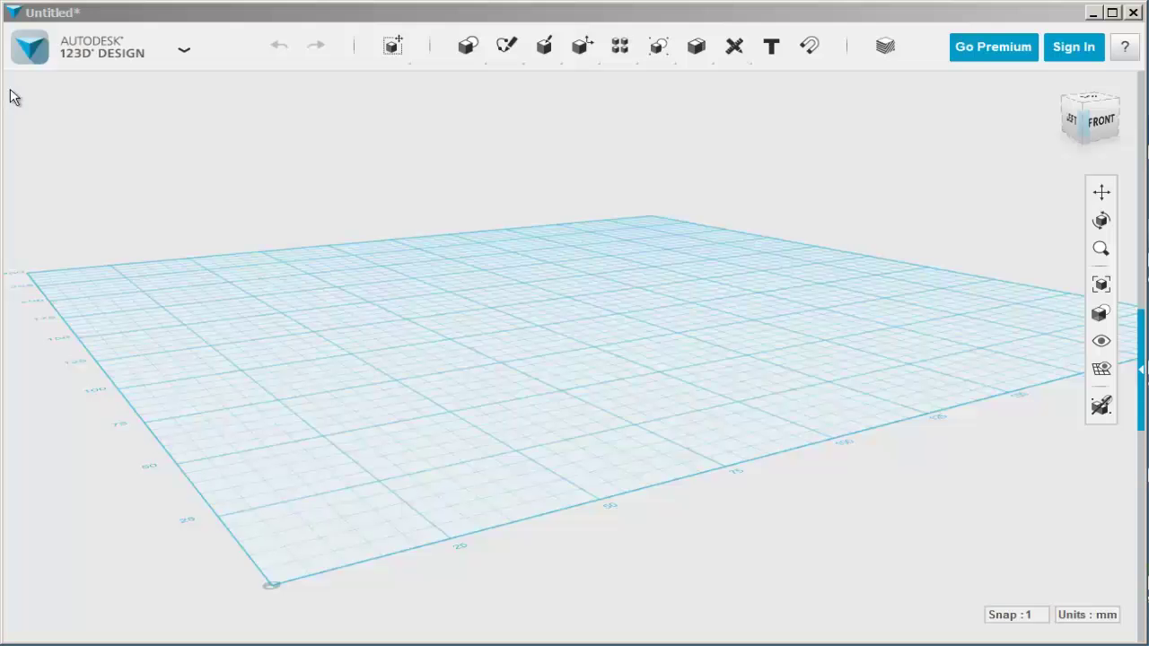
Step: Switch to 123D Design, import Revolver_icon.svg as a sketch and show it in top view
click(34, 49)
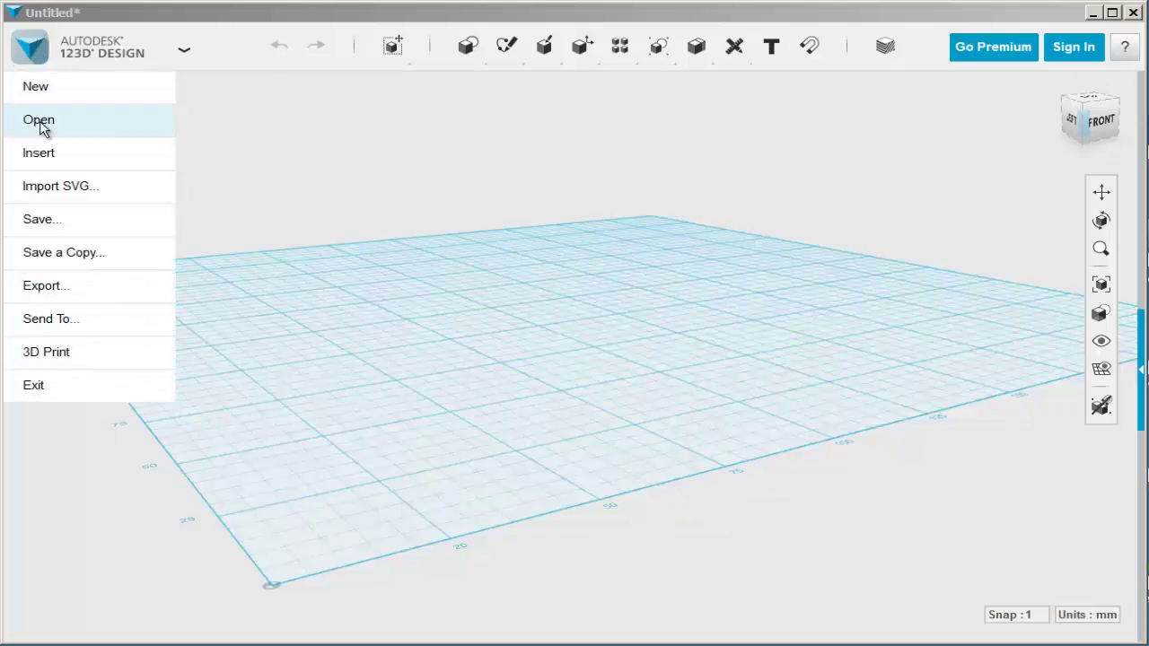
mouse_move(52, 185)
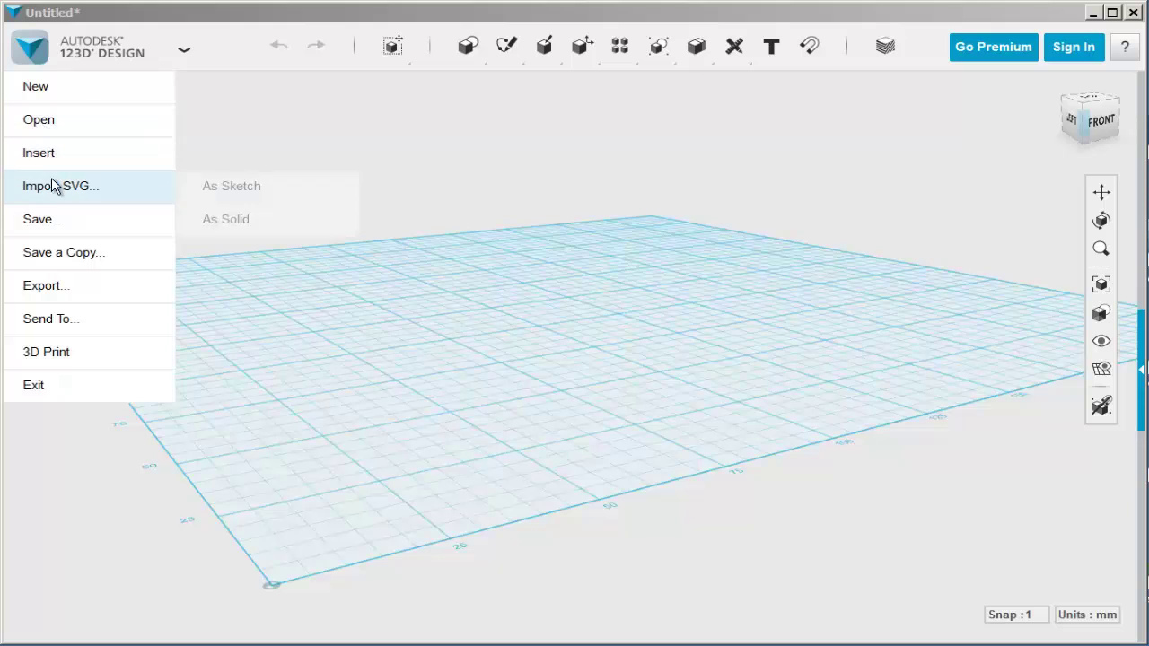
click(240, 194)
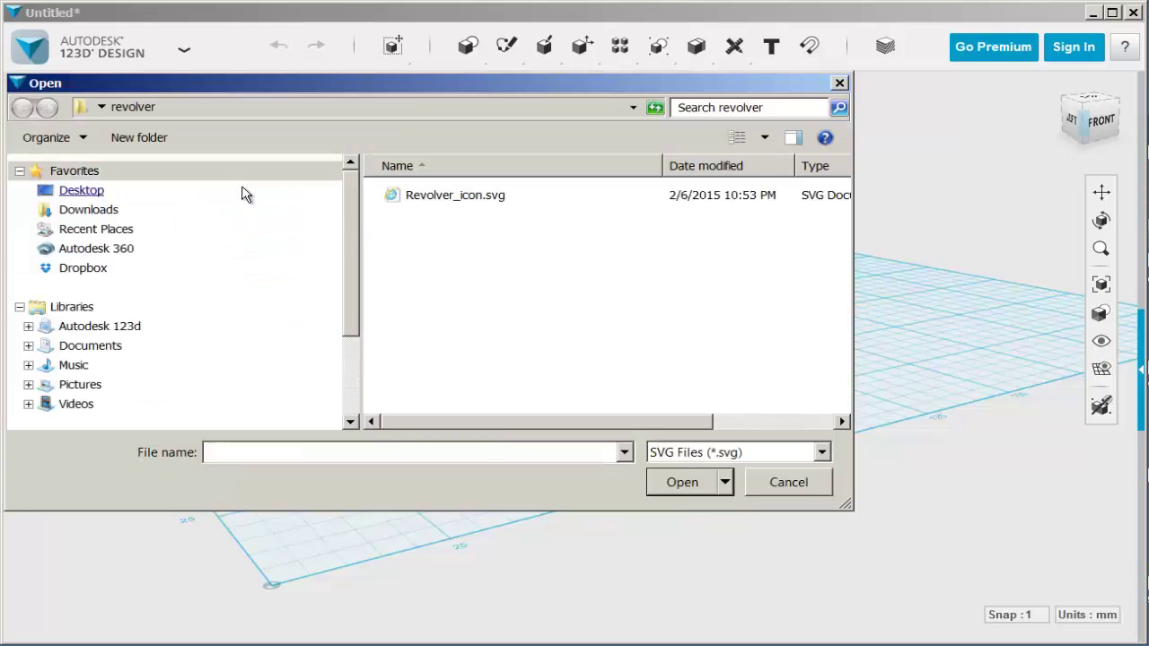
double_click(413, 200)
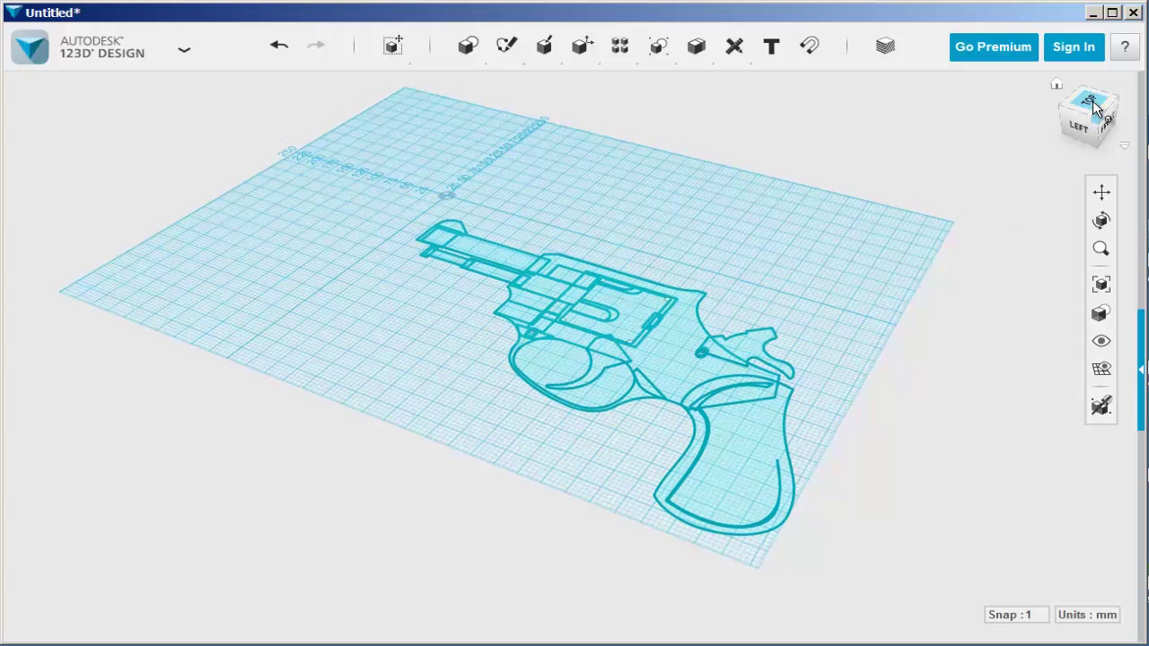
click(1092, 103)
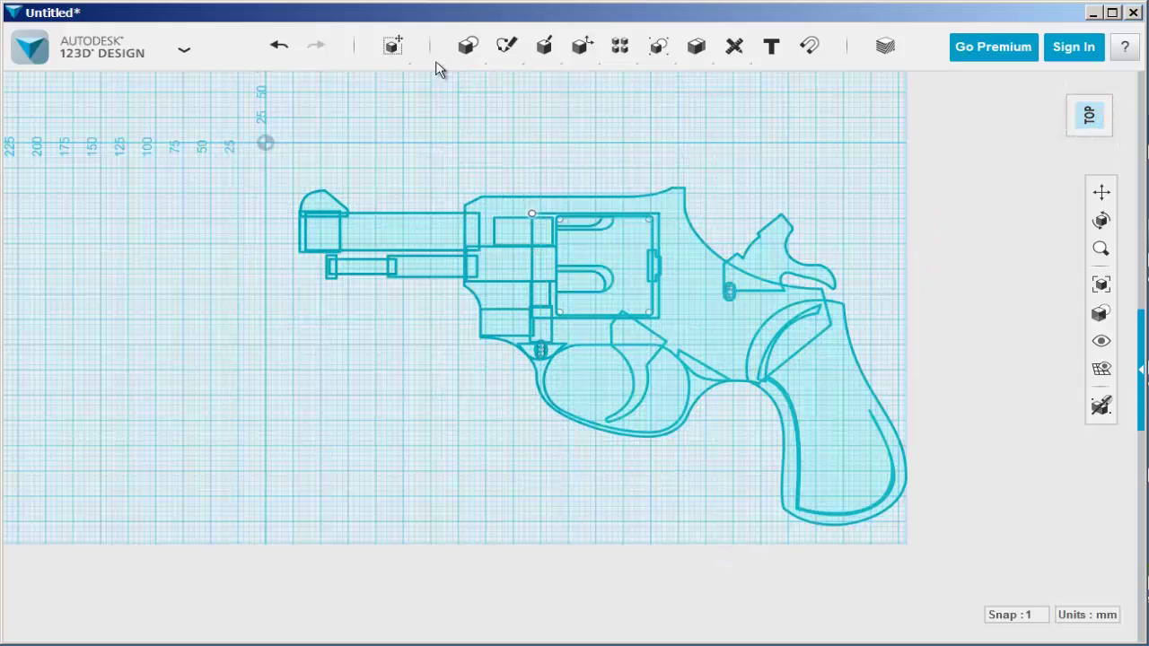
Step: Draw a near-vertical line about 63 mm long across the two barrel tubes in the imported sketch
mouse_move(508, 47)
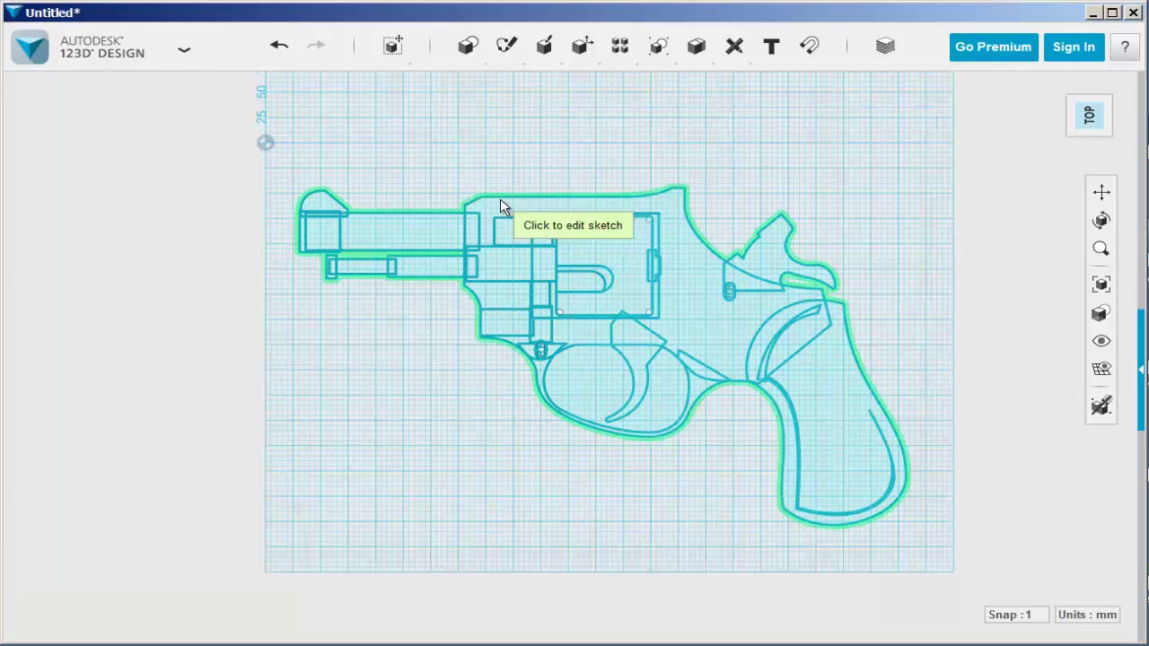
click(426, 219)
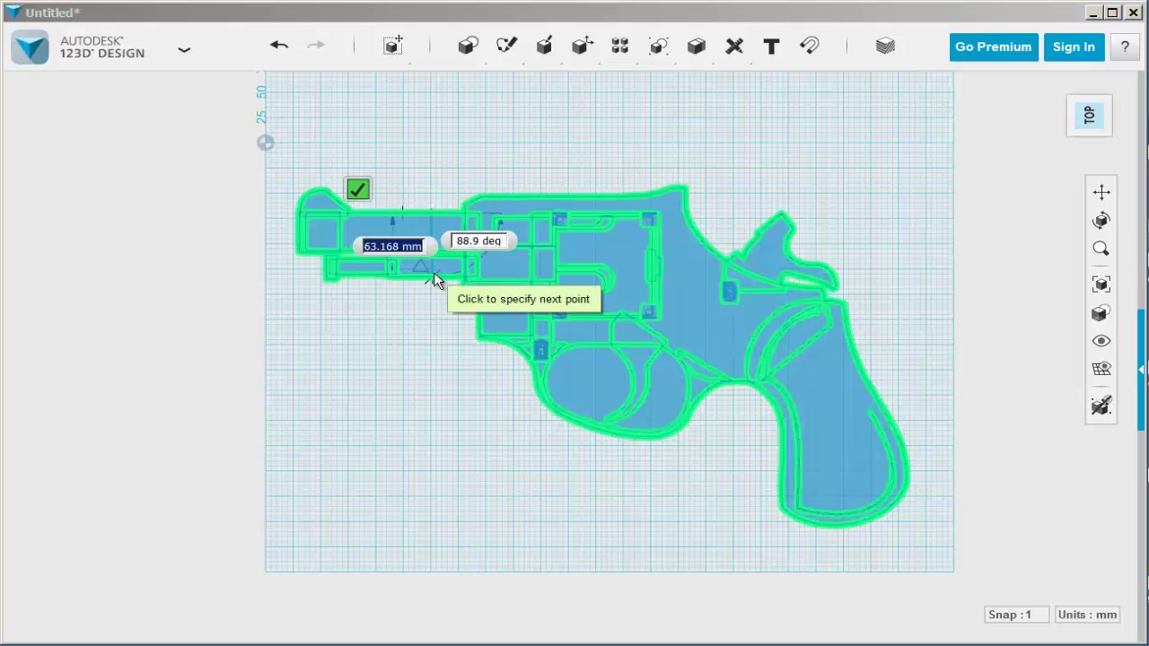
click(437, 276)
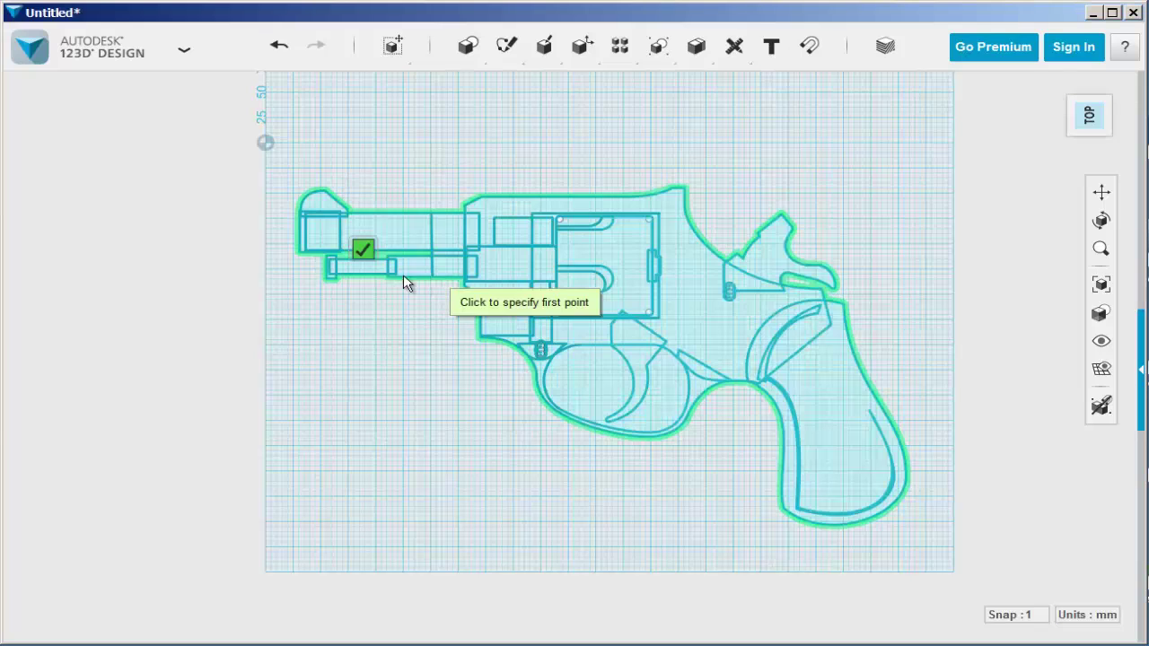
click(363, 249)
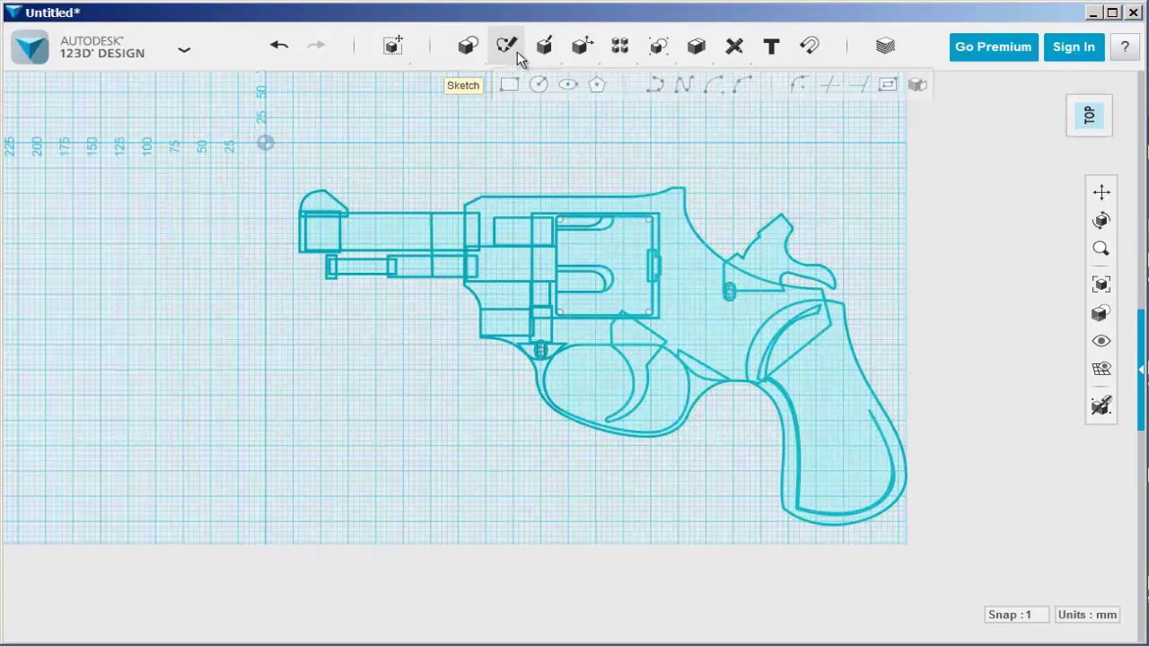
Step: Trim the front barrel lines and overlapping inner lines of the sketch, leaving the frame, grip and barrel stub outlines
click(828, 91)
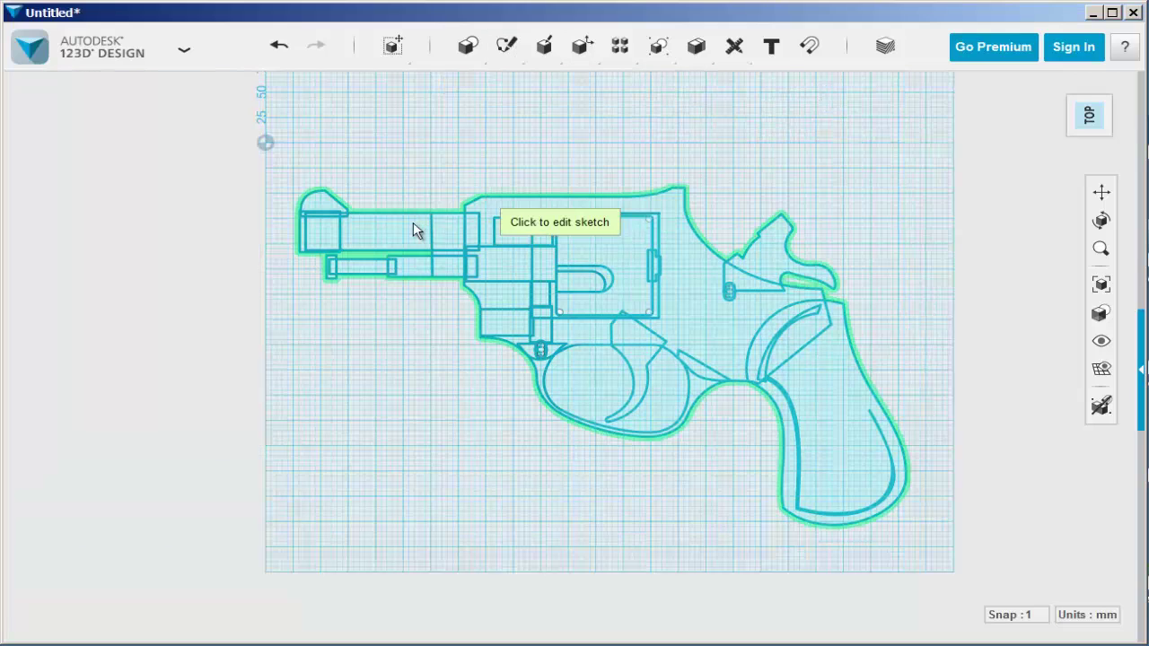
click(410, 228)
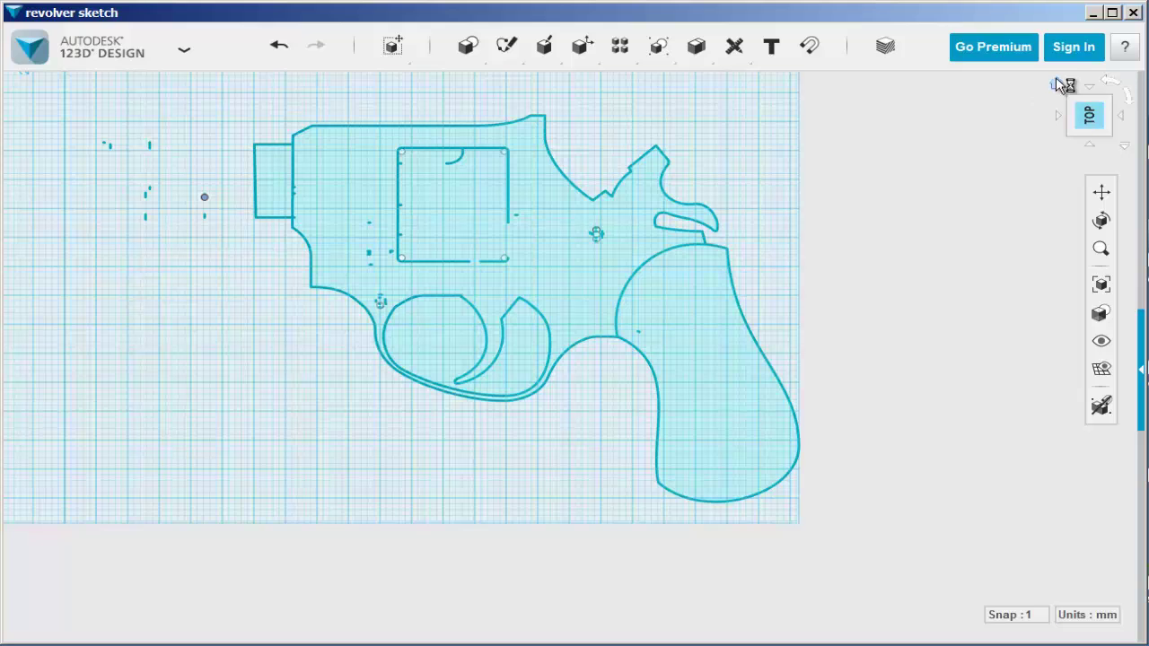
Step: Extrude the frame and grip profiles together 50 mm upward
click(1058, 84)
mouse_move(428, 405)
right_down()
mouse_move(502, 443)
mouse_move(479, 449)
right_up()
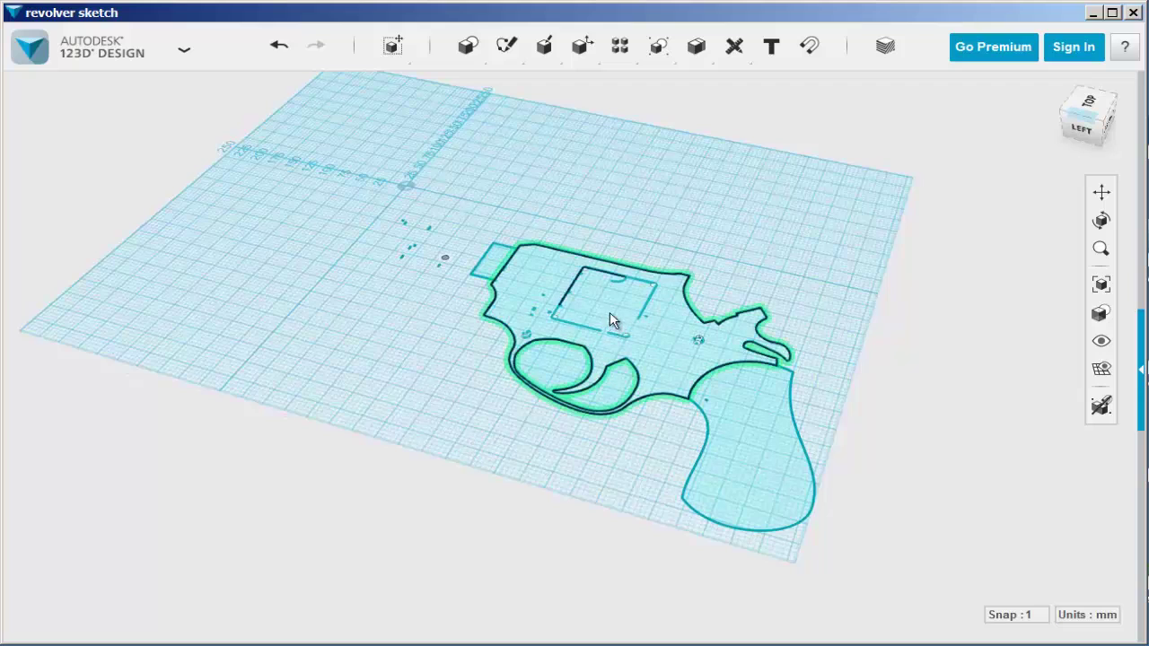
click(660, 343)
shift+click(777, 467)
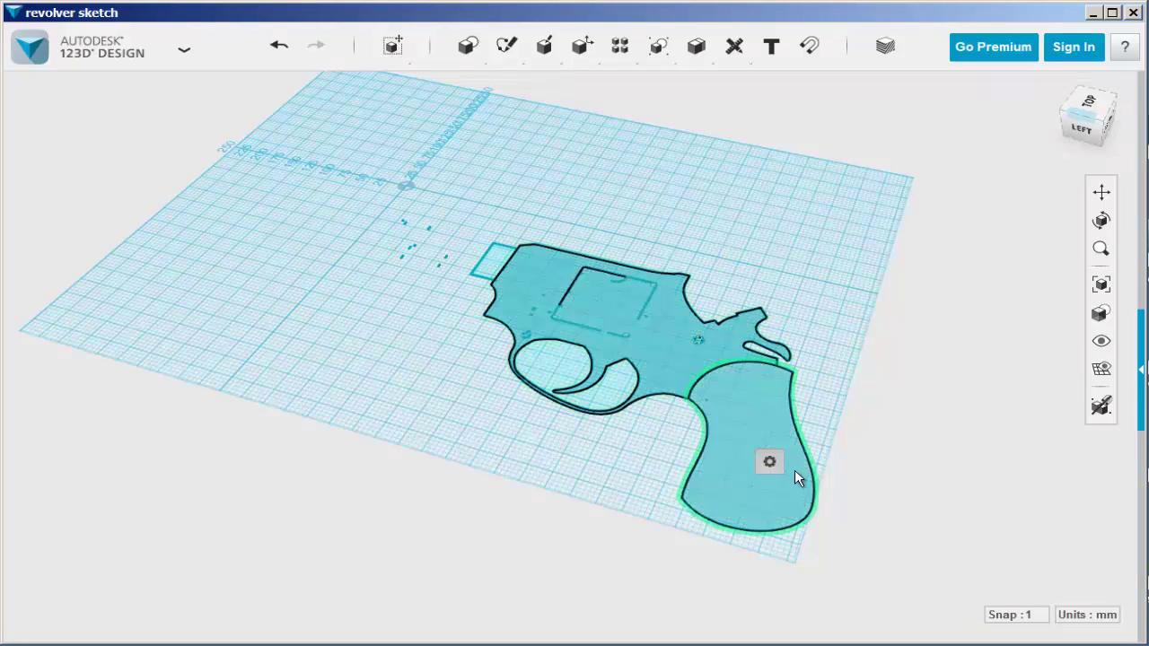
mouse_move(777, 465)
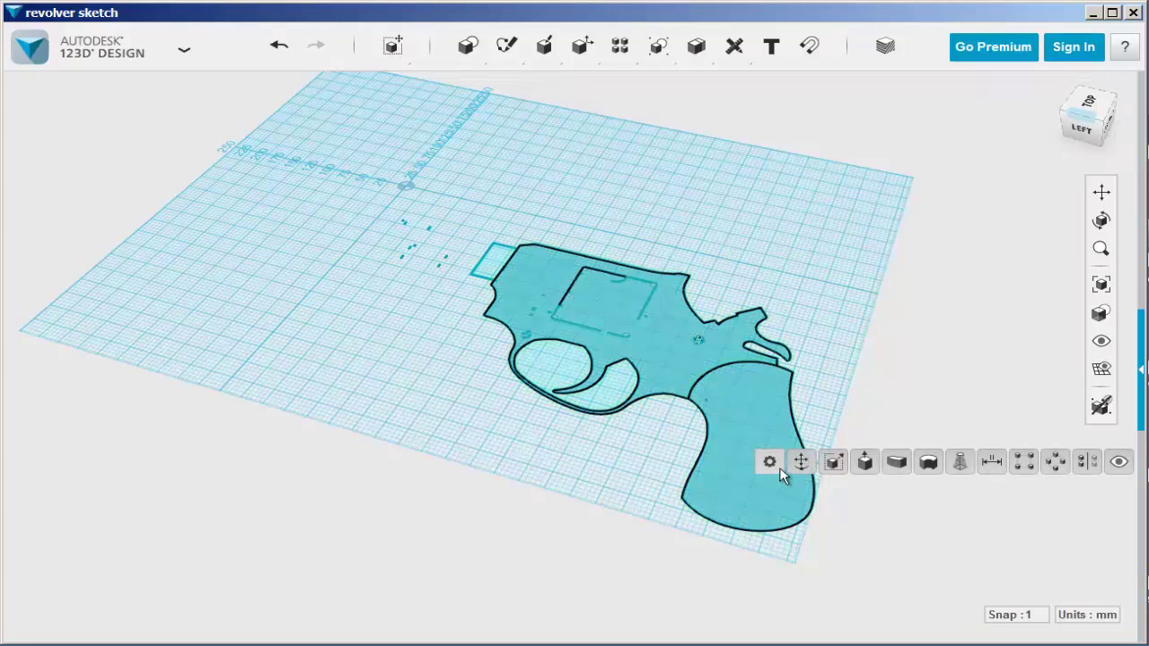
click(867, 467)
drag(750, 430, 751, 396)
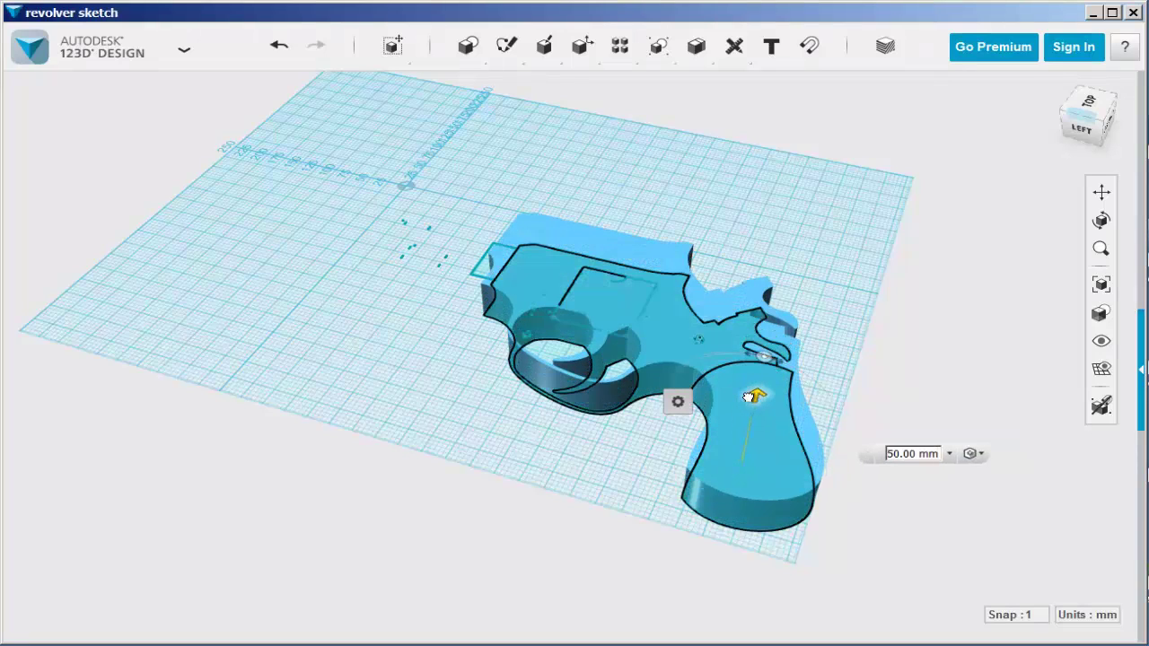
click(369, 349)
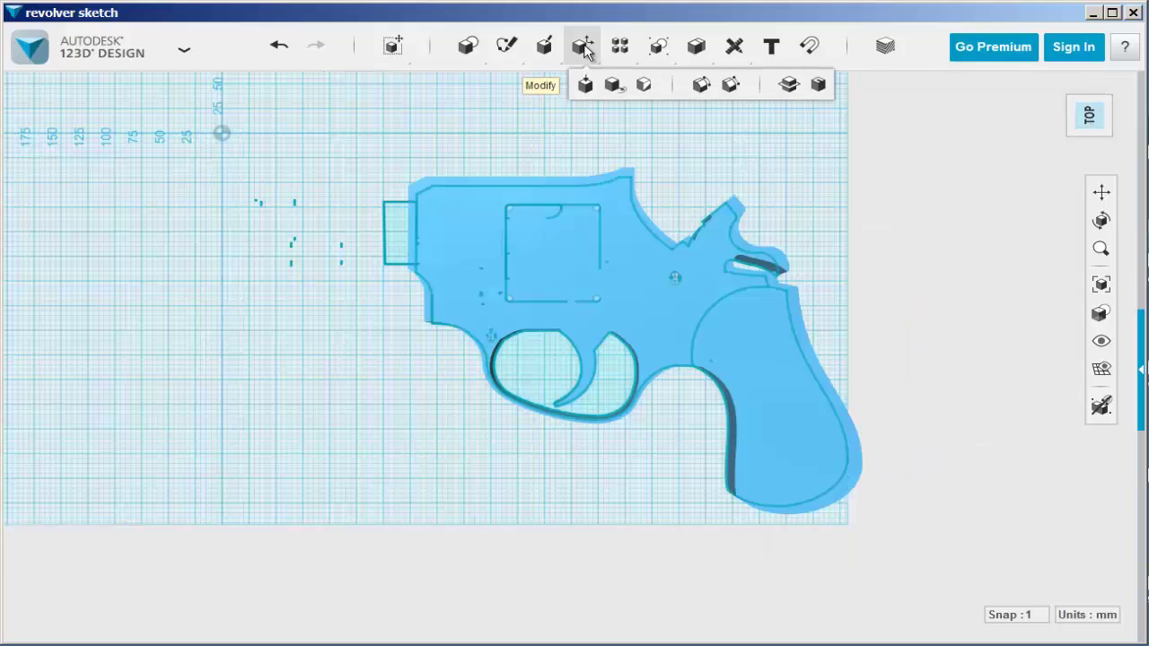
Step: Split the extruded solid using the grip's sketch outline as the splitting entity
click(790, 85)
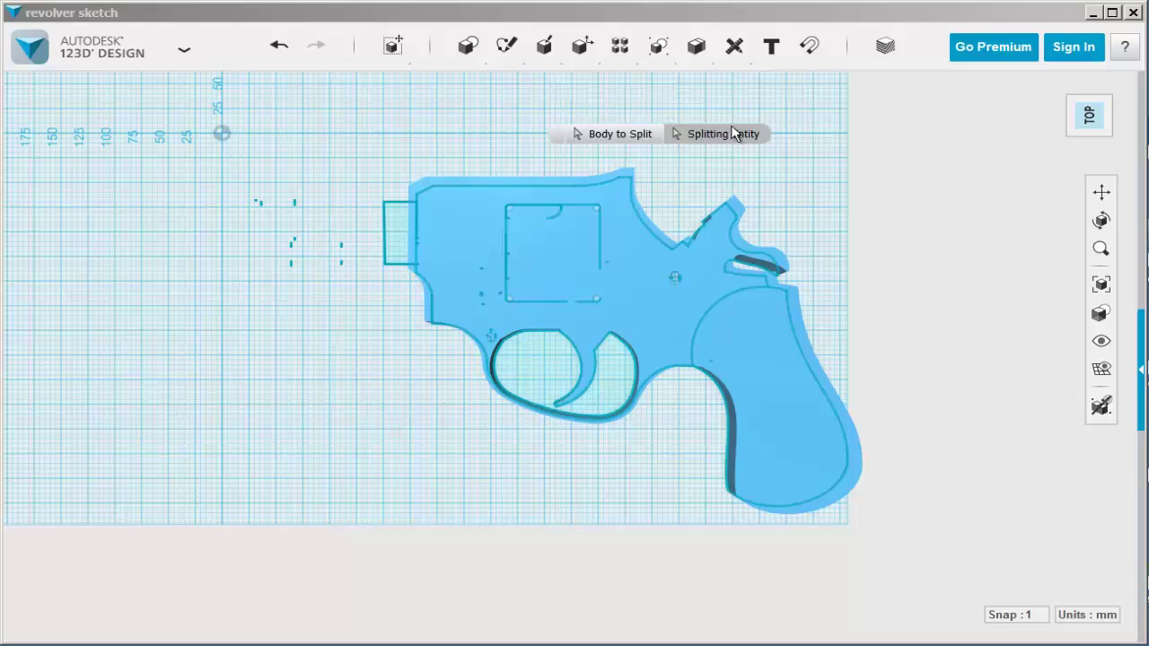
click(666, 299)
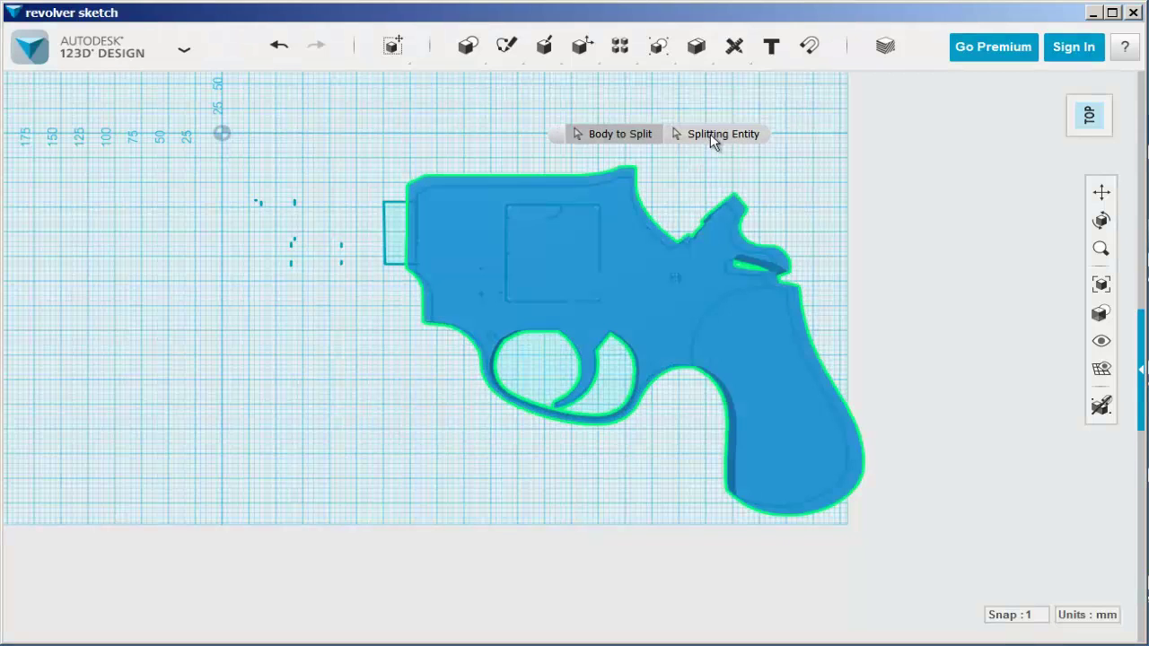
click(710, 134)
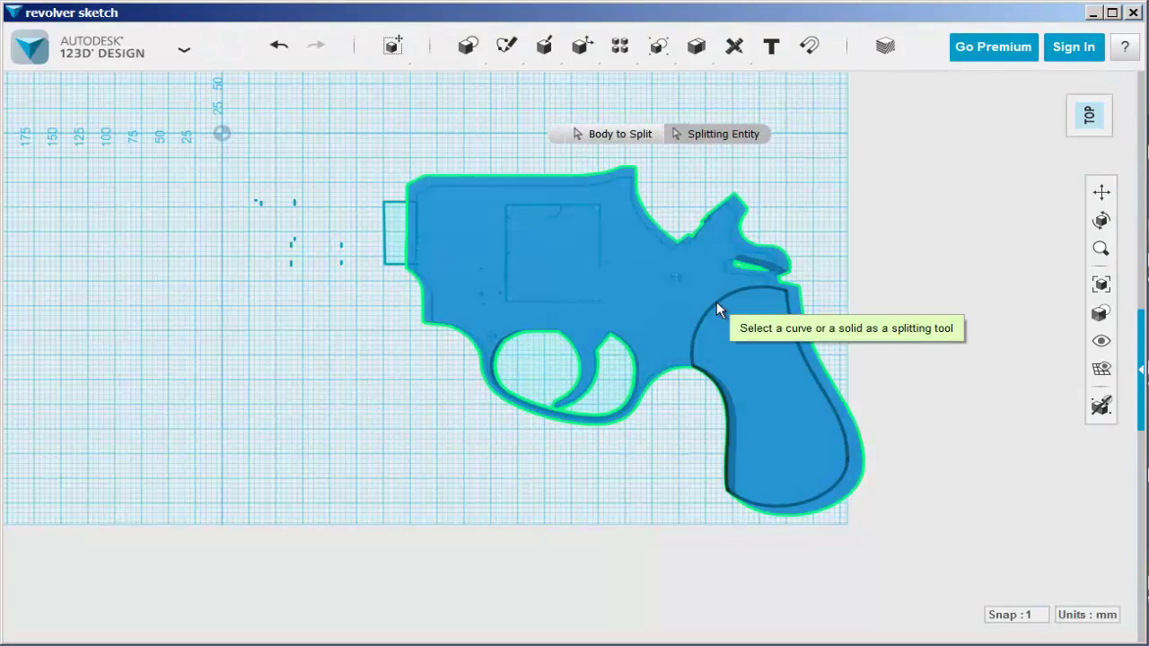
click(718, 306)
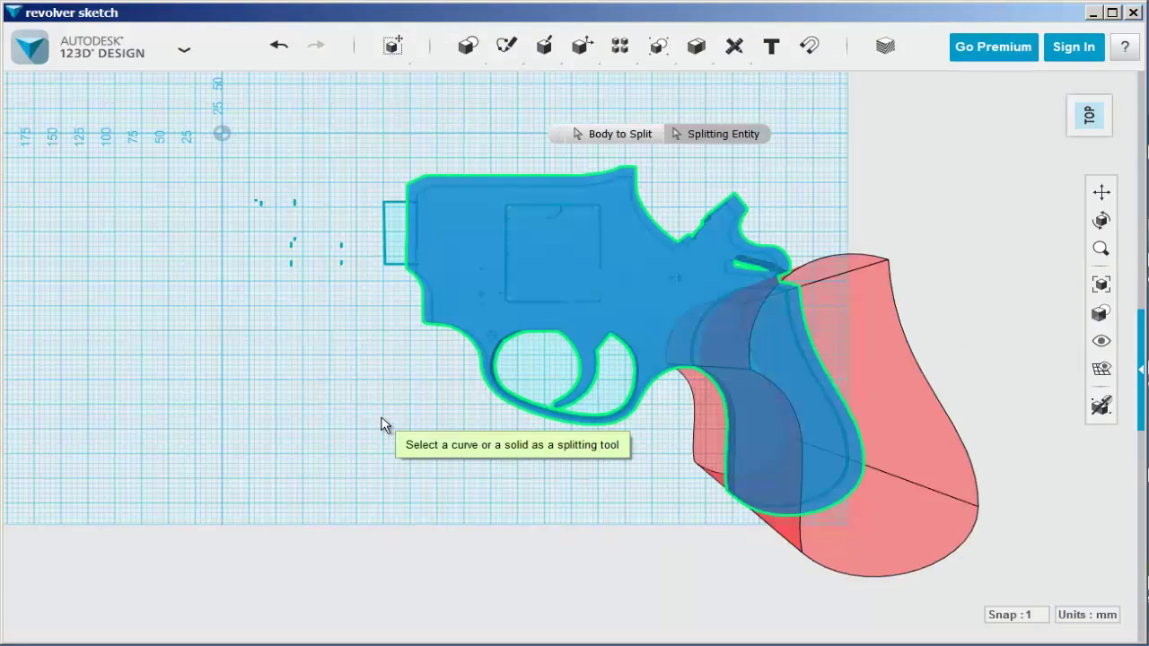
click(381, 424)
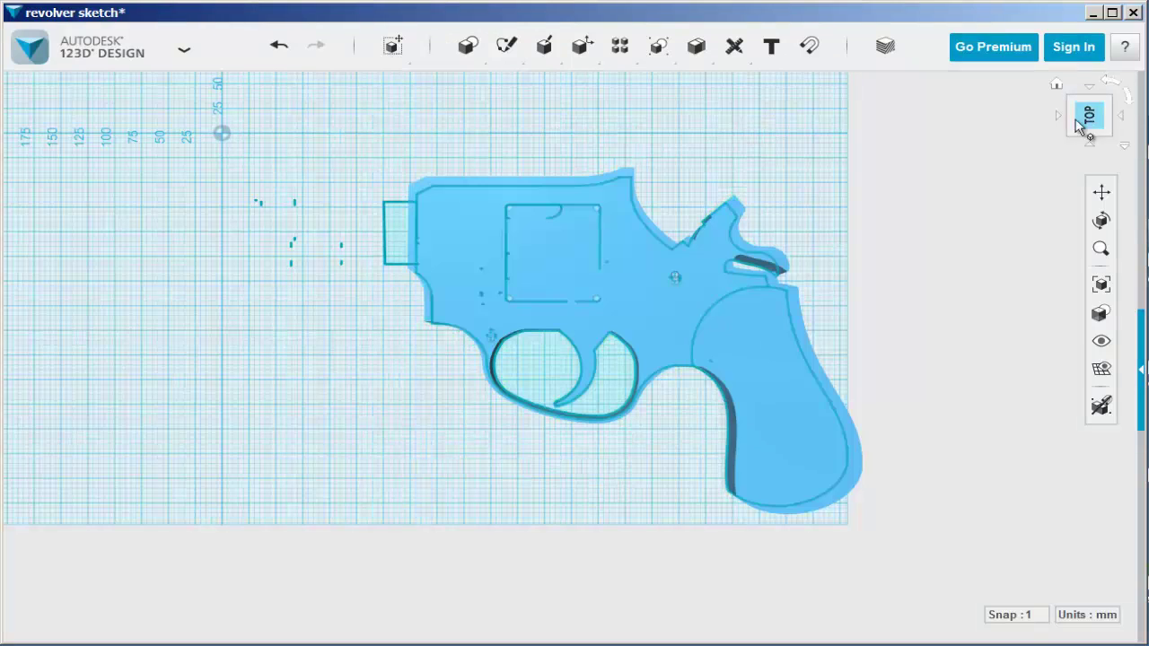
Step: Press/pull the top face of the grip outward by 20 mm
click(1057, 83)
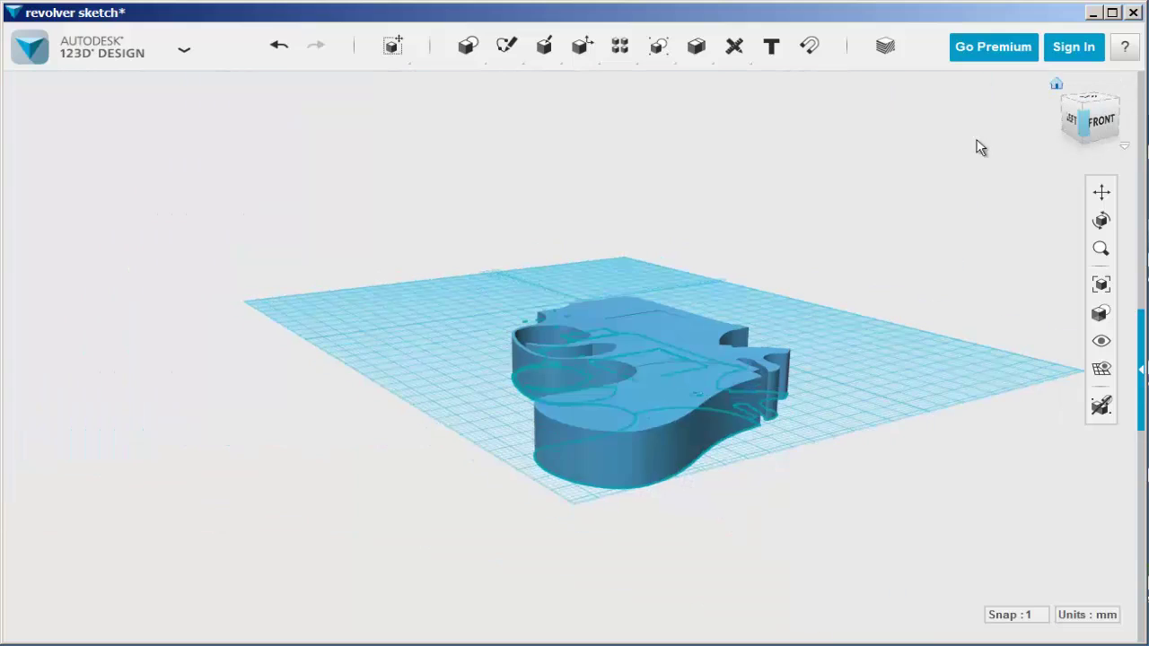
right_drag(729, 492, 749, 508)
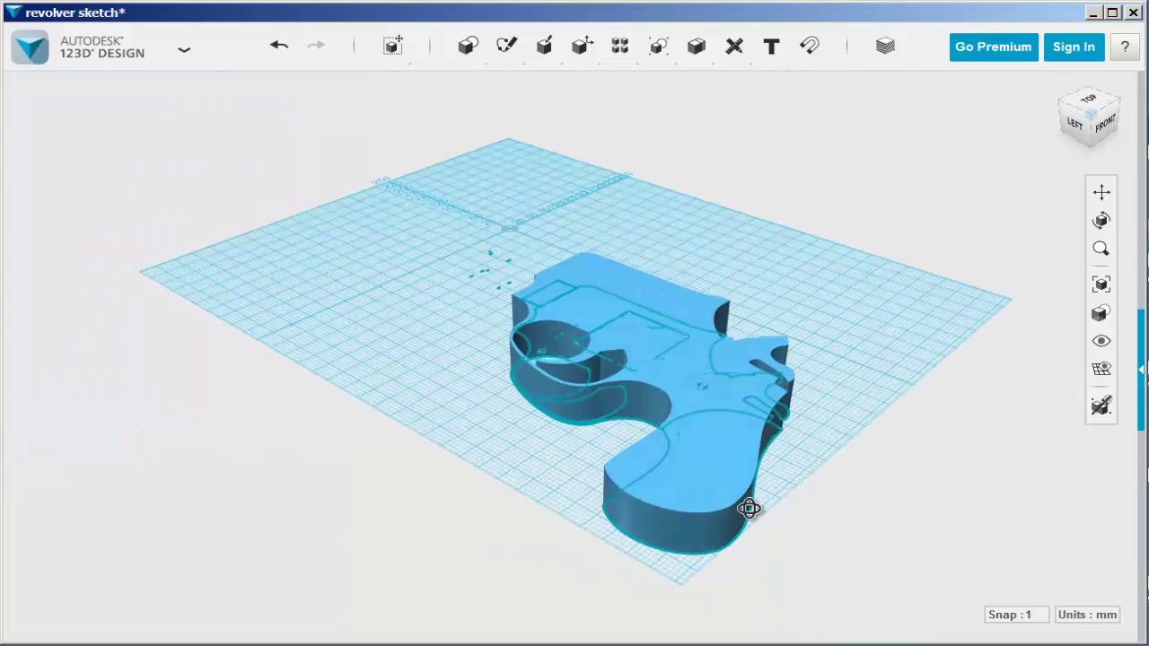
click(702, 435)
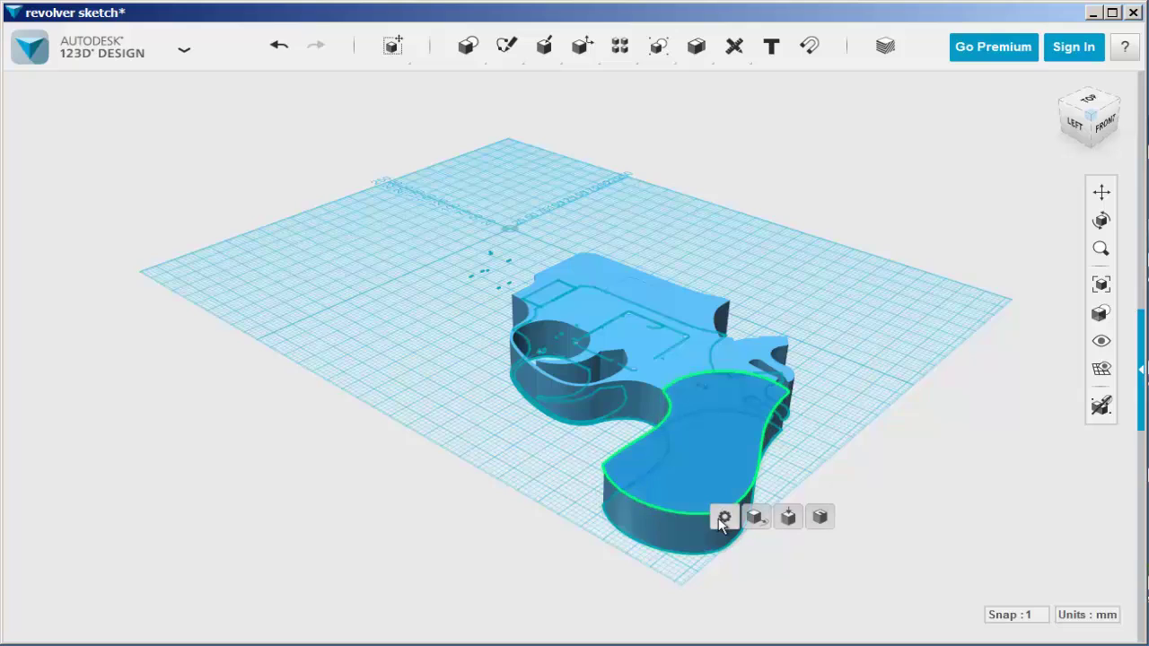
click(788, 518)
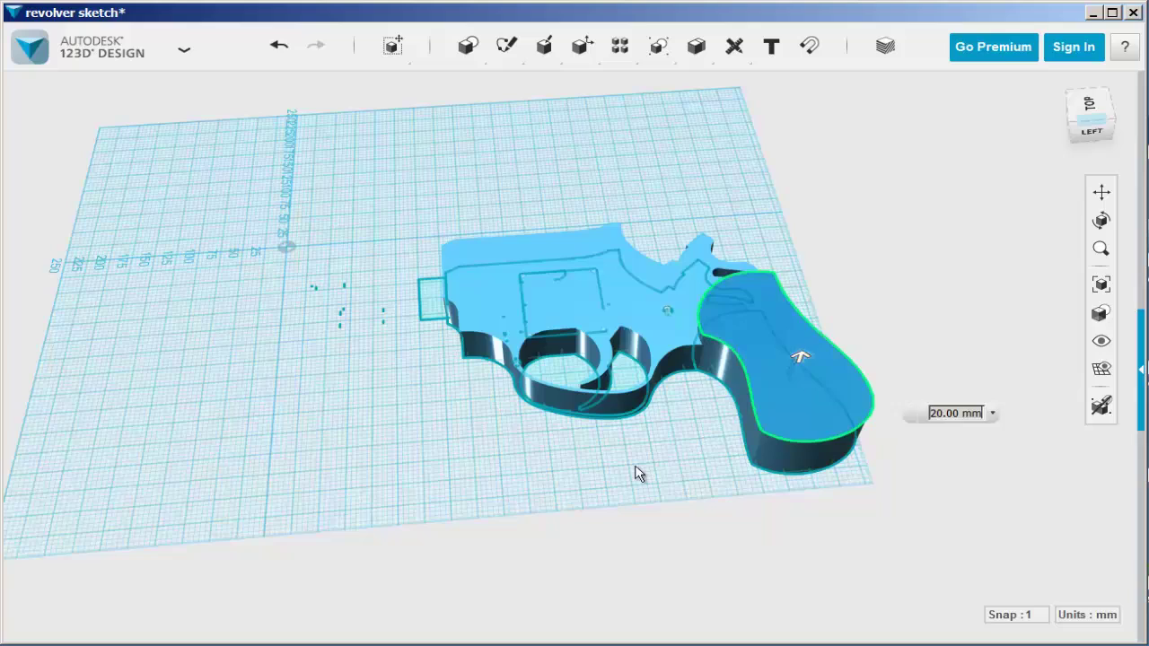
click(636, 475)
Step: Extrude the grip profile outward from the underside of the model
right_drag(674, 447, 778, 318)
click(791, 374)
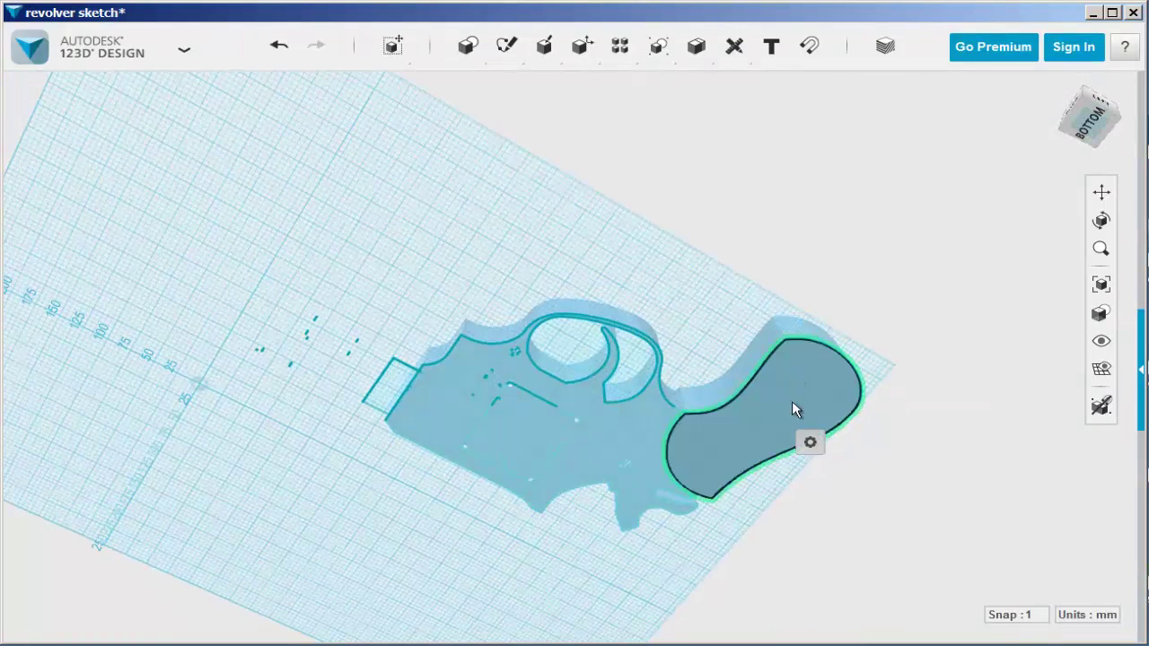
click(810, 442)
click(904, 444)
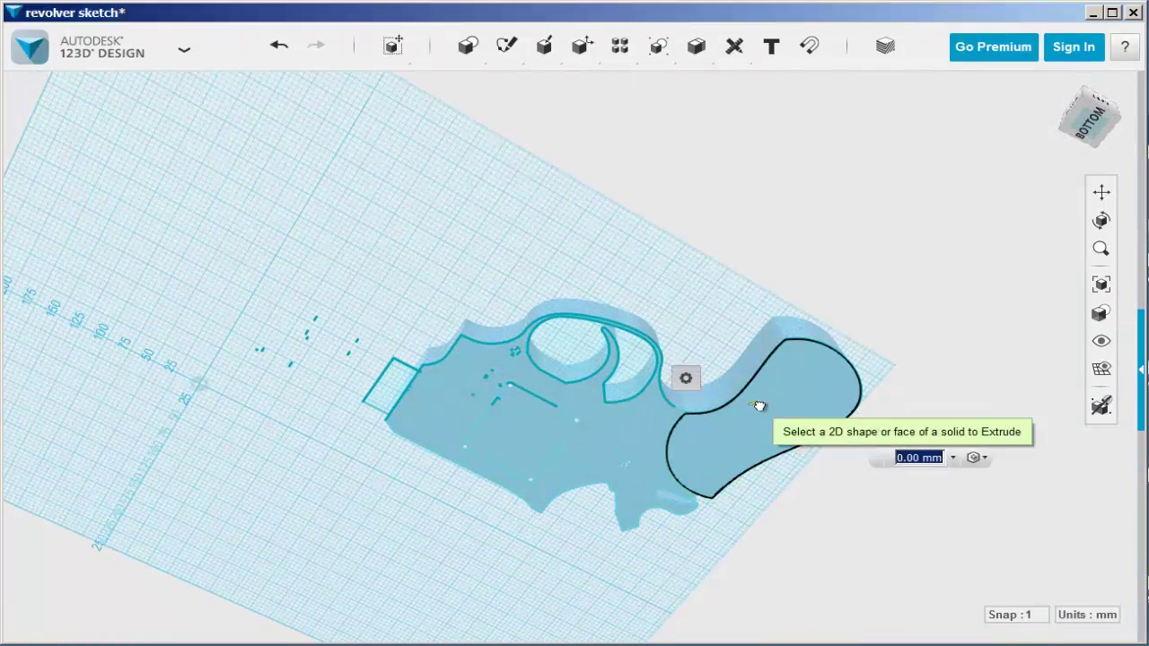
drag(763, 410, 726, 333)
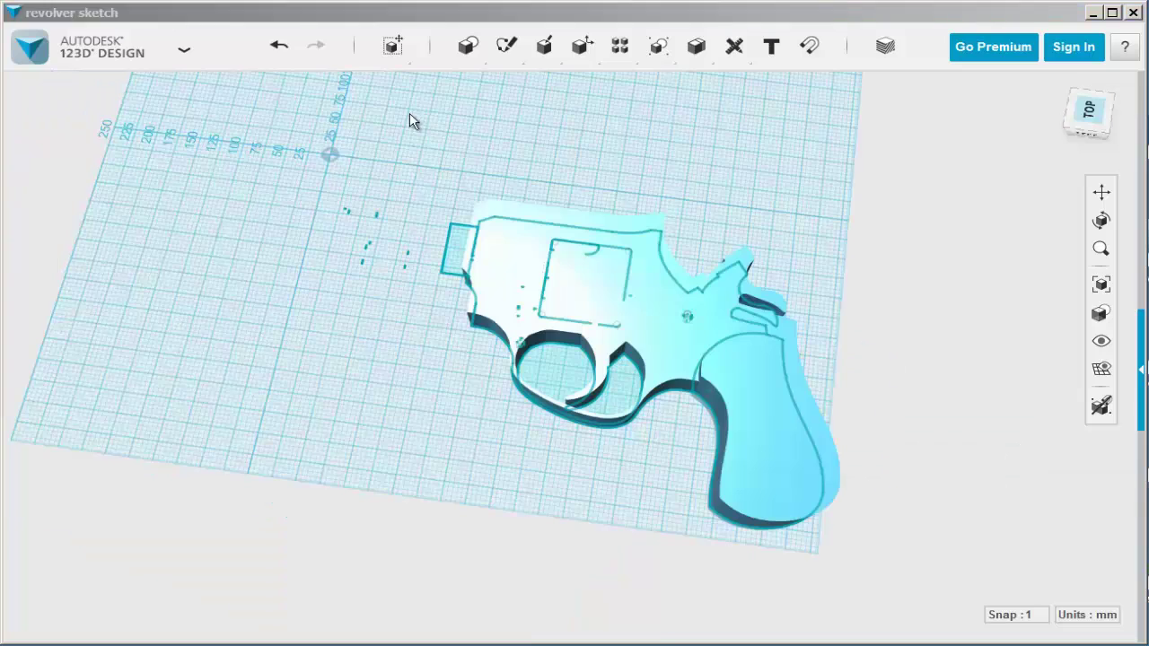
Step: Insert a cylinder with radius 10 and height 20 on the open grid in front of the frame
mouse_move(469, 53)
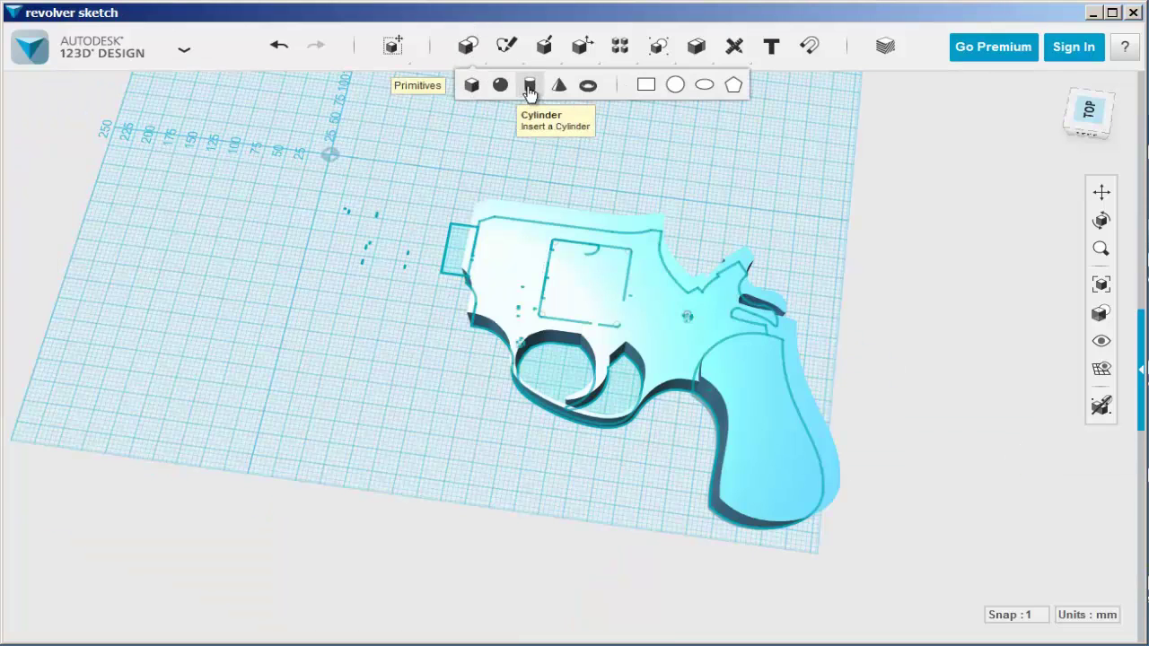
click(305, 357)
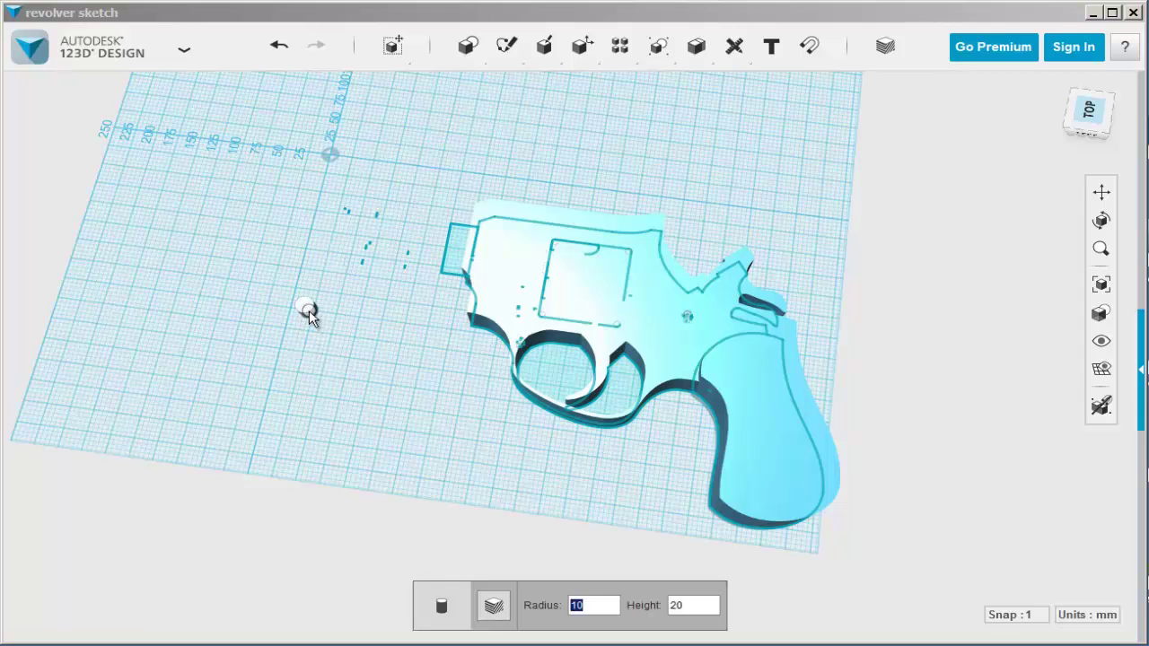
click(308, 309)
scroll(386, 364, up, 5)
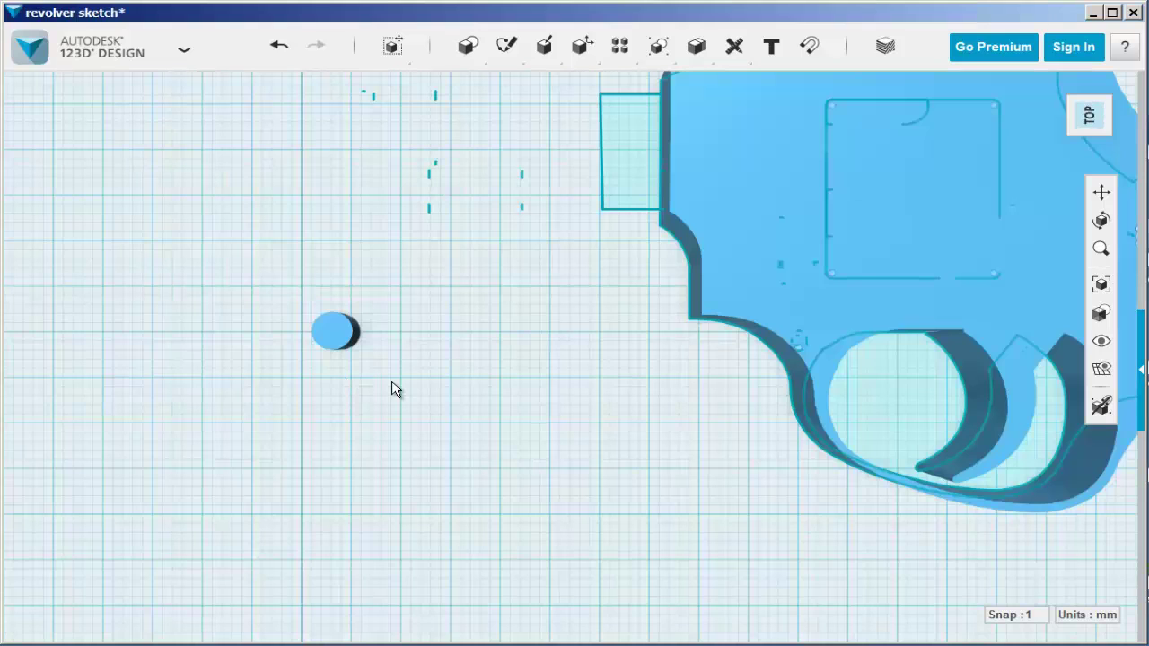
Step: Scale the small cylinder up uniformly into a drum-sized solid several times its original size
click(329, 348)
click(481, 611)
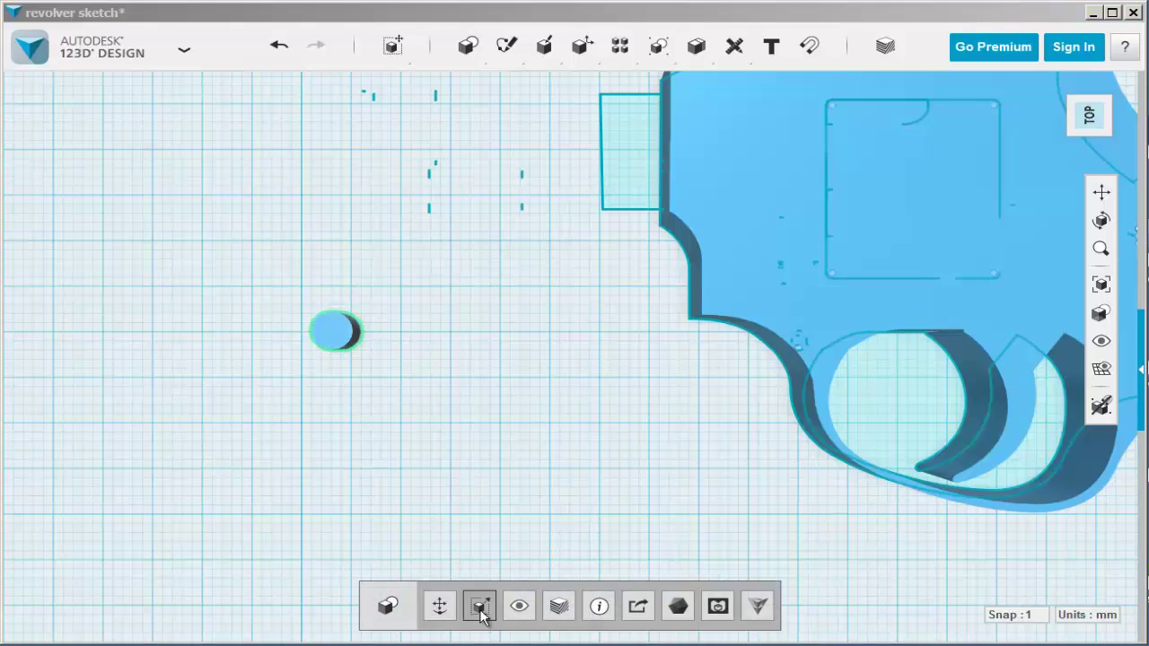
drag(367, 332, 464, 343)
right_drag(400, 480, 400, 366)
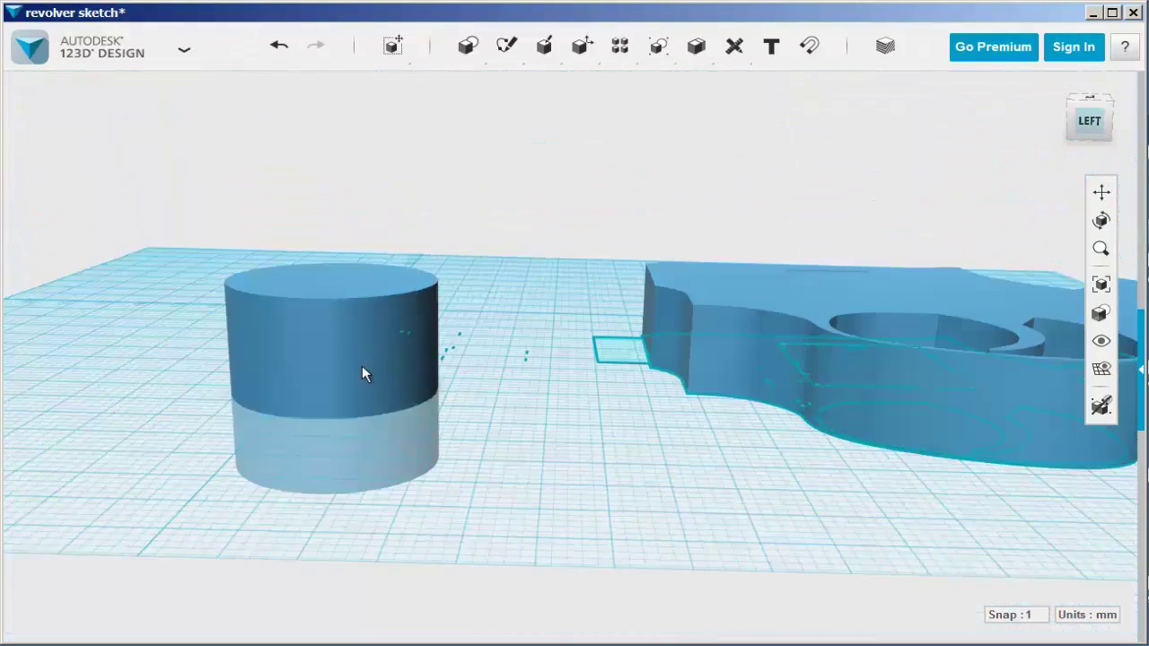
Step: Move the enlarged cylinder straight up so that it stands on the grid instead of sinking below it
click(363, 368)
scroll(433, 405, down, 5)
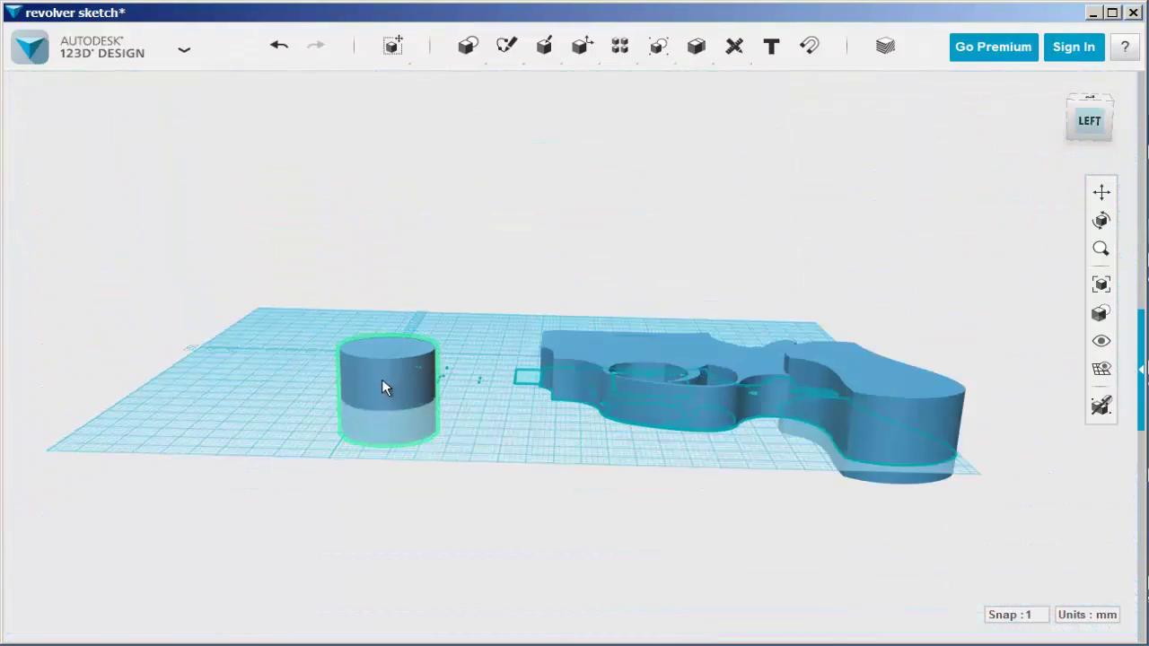
click(382, 379)
click(440, 609)
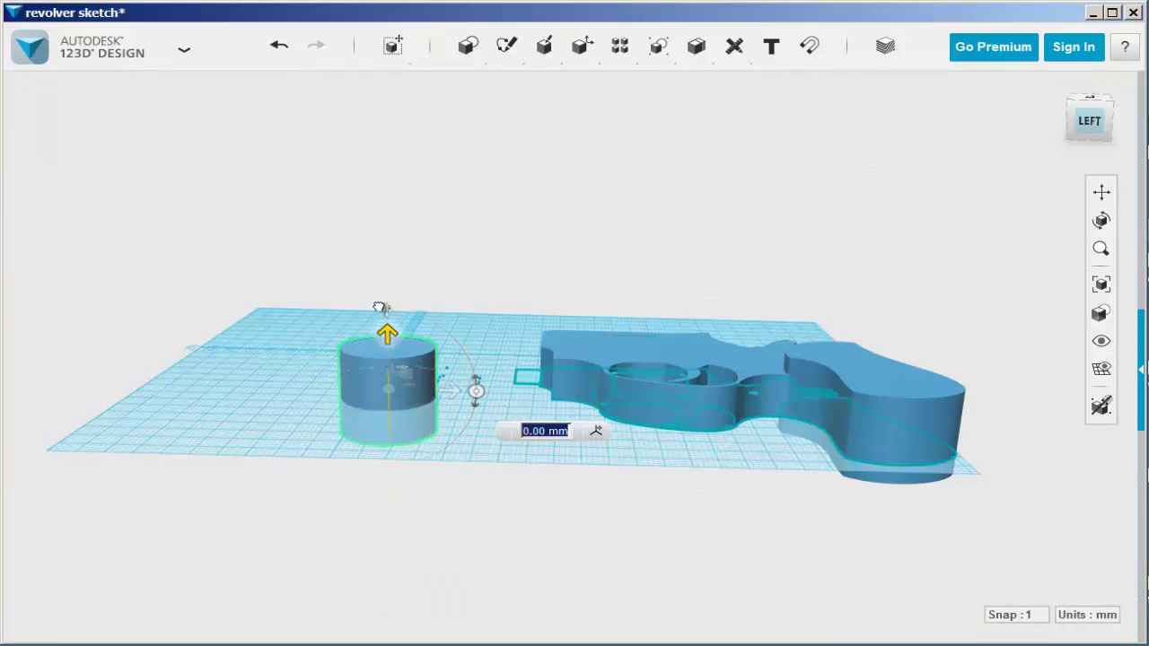
mouse_move(377, 303)
mouse_down()
mouse_move(372, 285)
mouse_move(367, 297)
mouse_up()
click(478, 401)
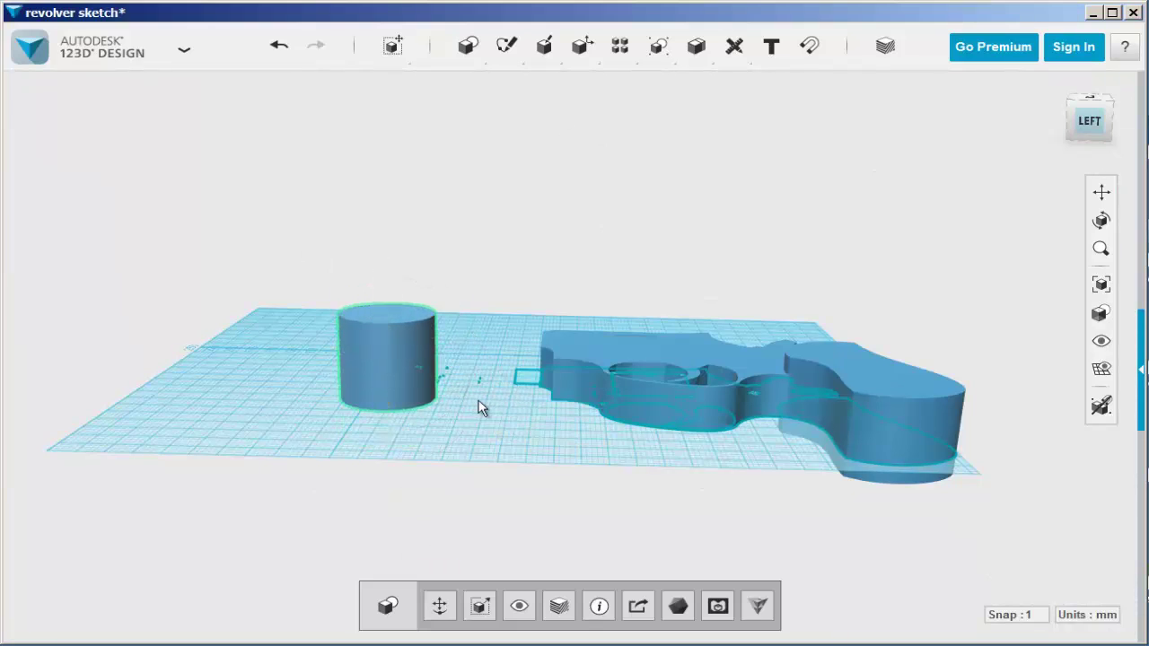
right_drag(479, 409, 485, 481)
Step: Insert a cylinder with radius 10 and height 20 on the top rim of the large cylinder
mouse_move(468, 51)
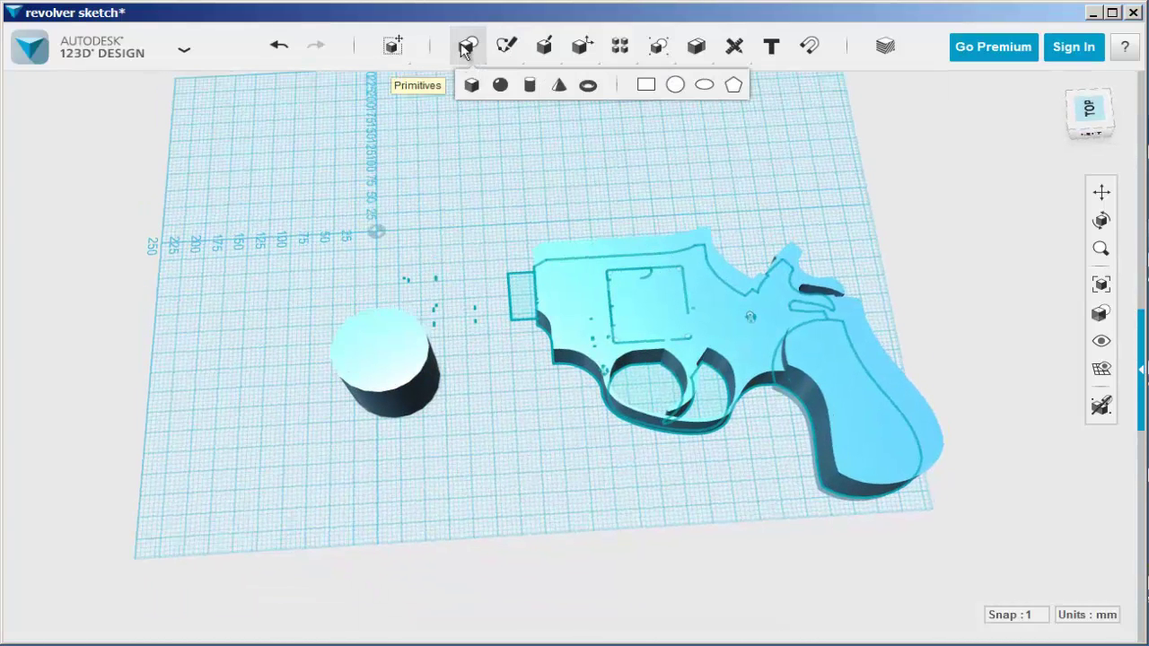
scroll(404, 339, up, 5)
click(386, 328)
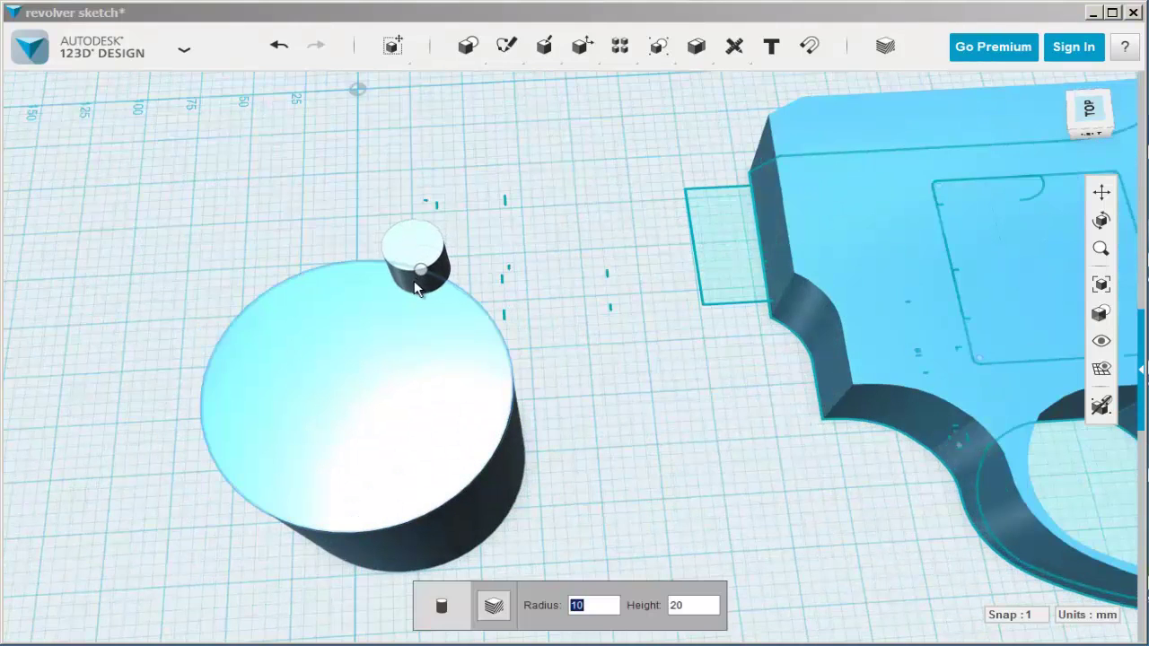
click(414, 280)
Step: Create a circular pattern of eight small cylinders around the large cylinder, using its top edge as the axis
mouse_move(620, 50)
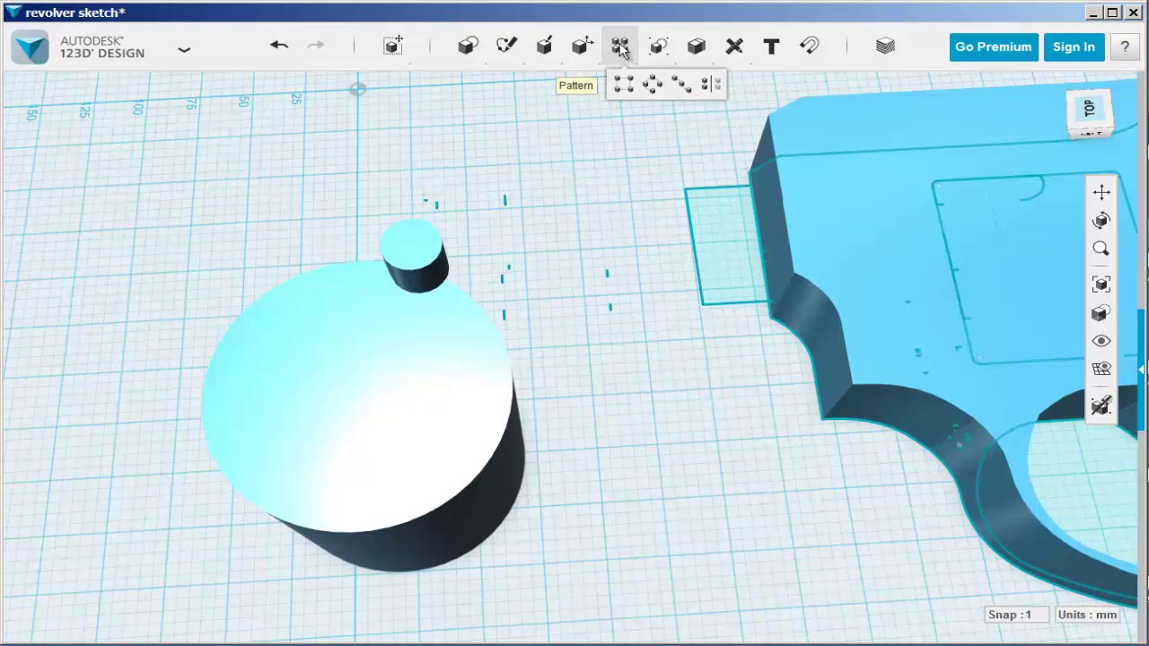
click(652, 85)
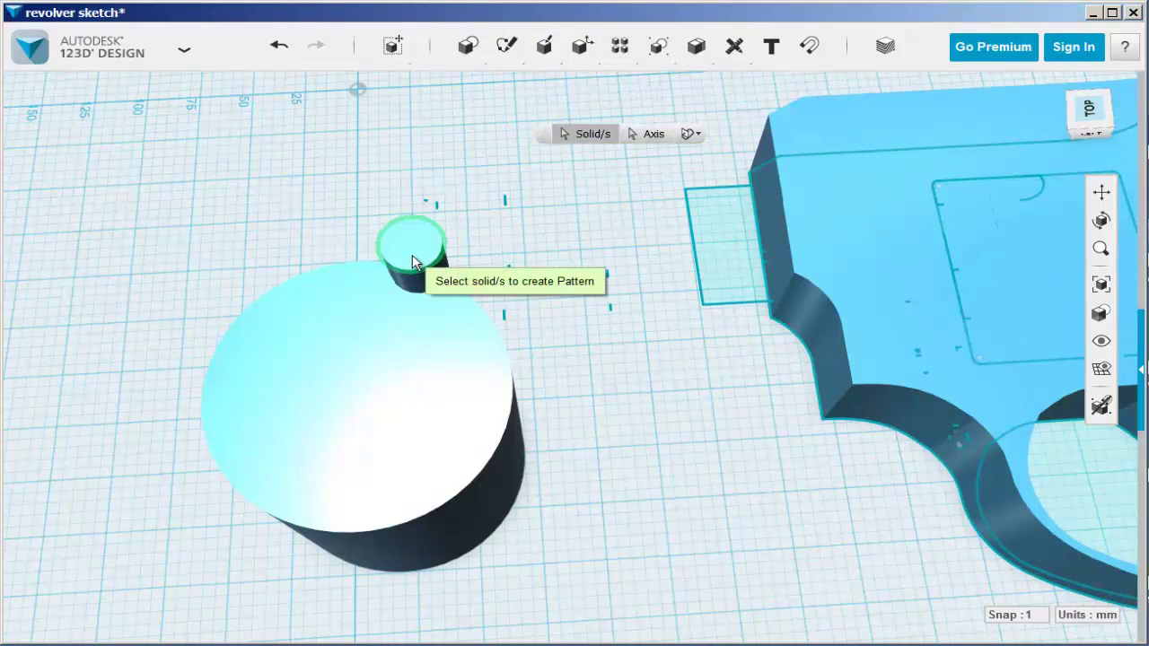
mouse_move(365, 204)
mouse_down()
mouse_move(456, 288)
mouse_move(456, 308)
mouse_up()
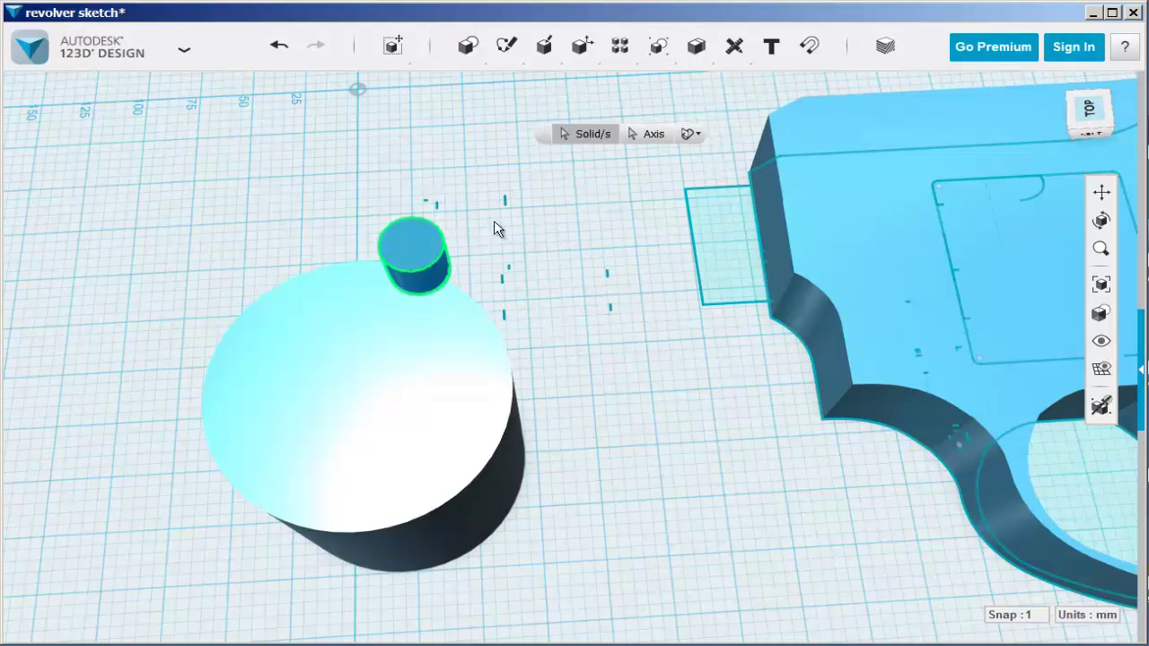
click(652, 134)
click(337, 262)
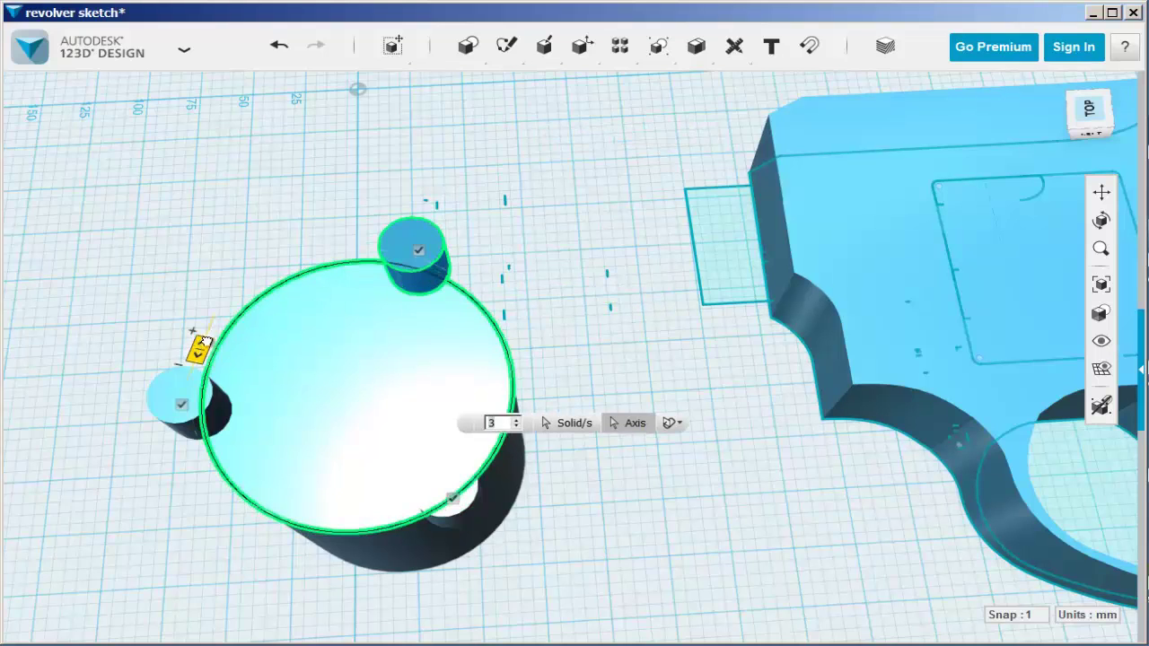
drag(218, 321, 233, 292)
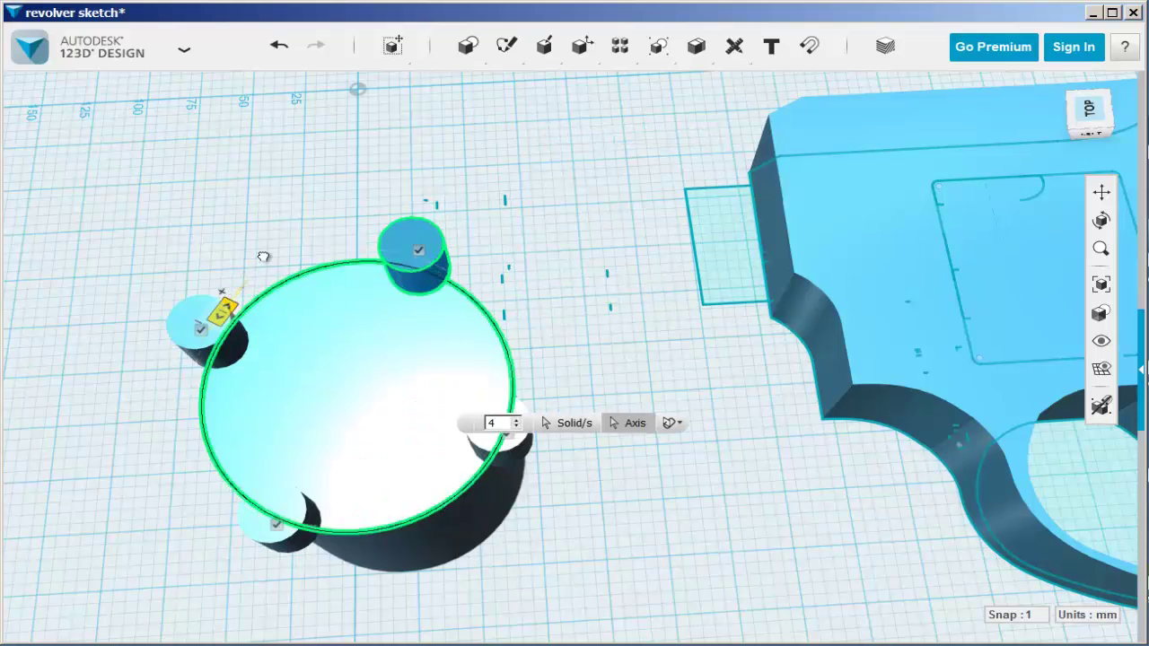
drag(264, 257, 369, 220)
click(584, 531)
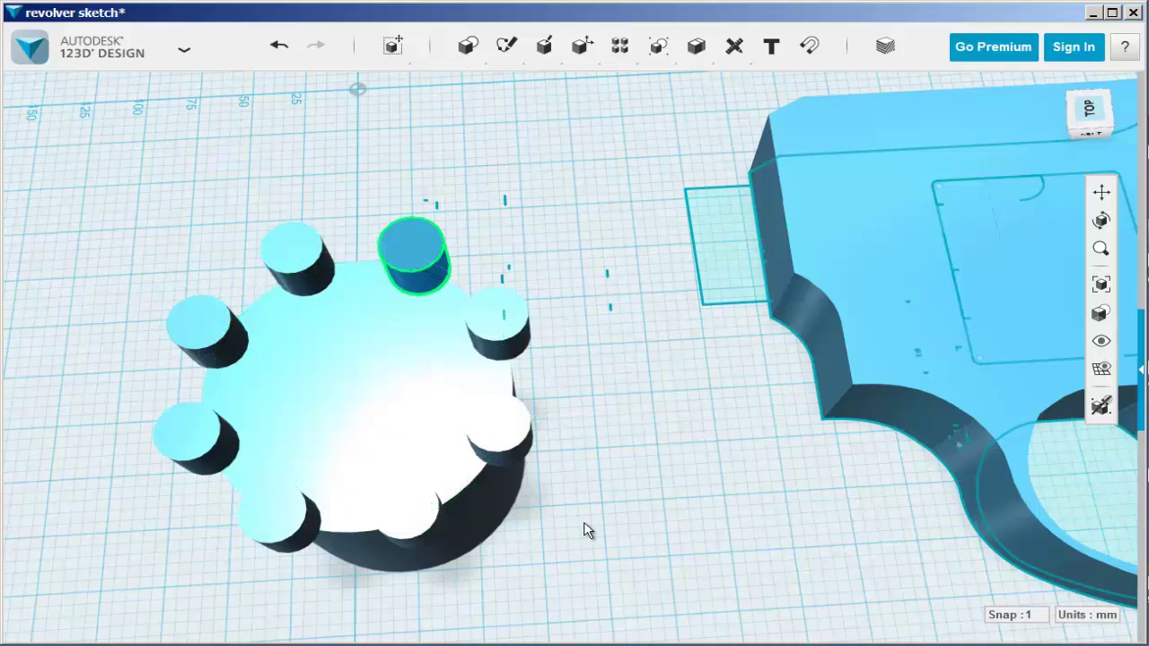
Step: Extrude the top faces of all eight small cylinders down through the large cylinder in Subtract mode to cut flutes around it
mouse_move(546, 46)
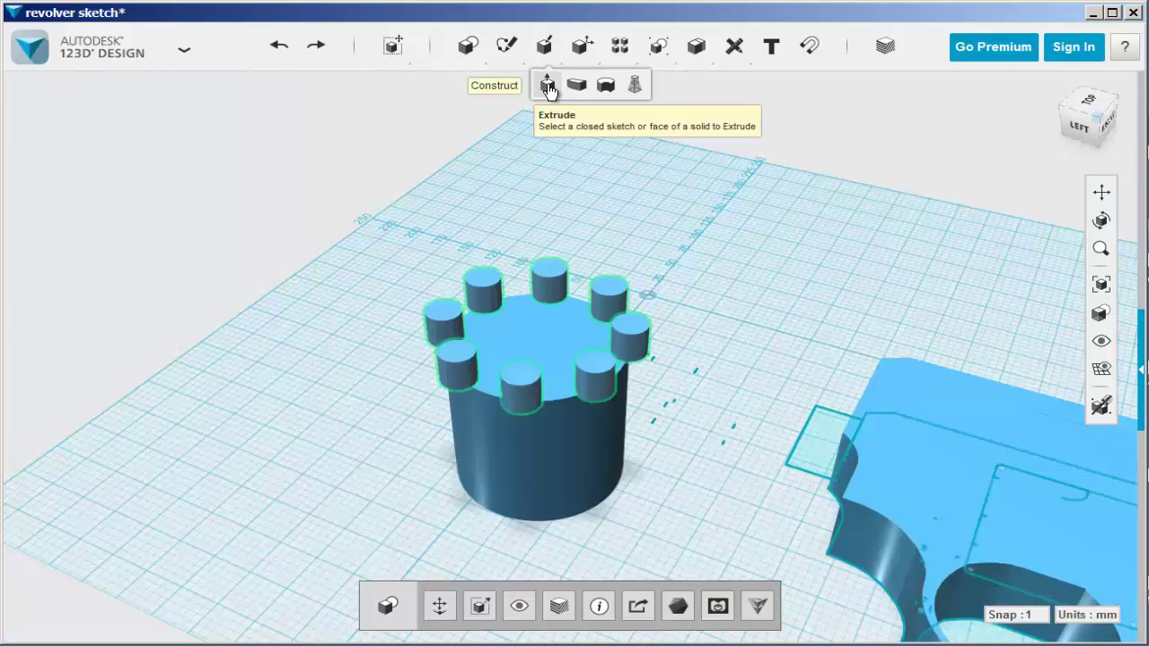
click(548, 90)
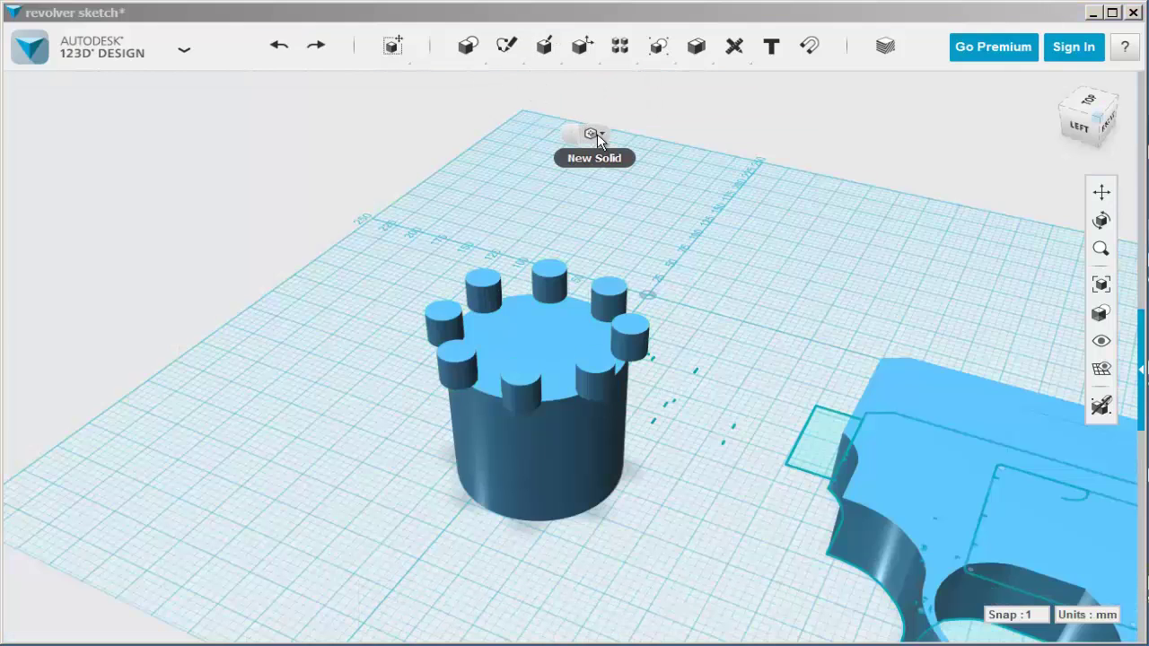
click(603, 133)
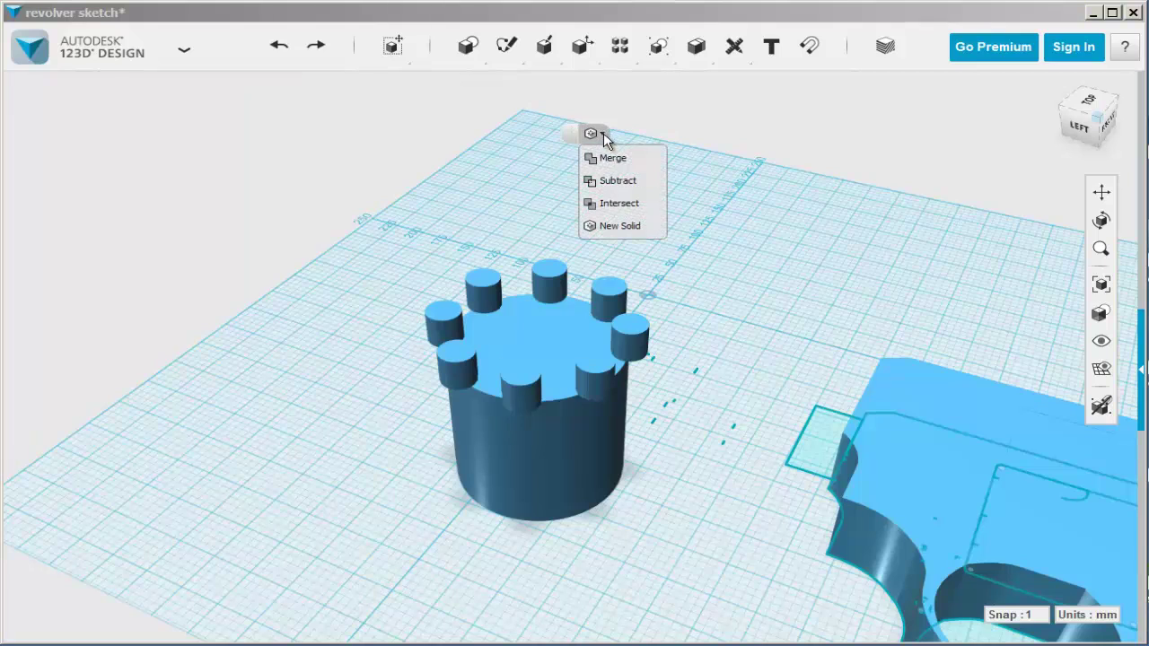
click(609, 183)
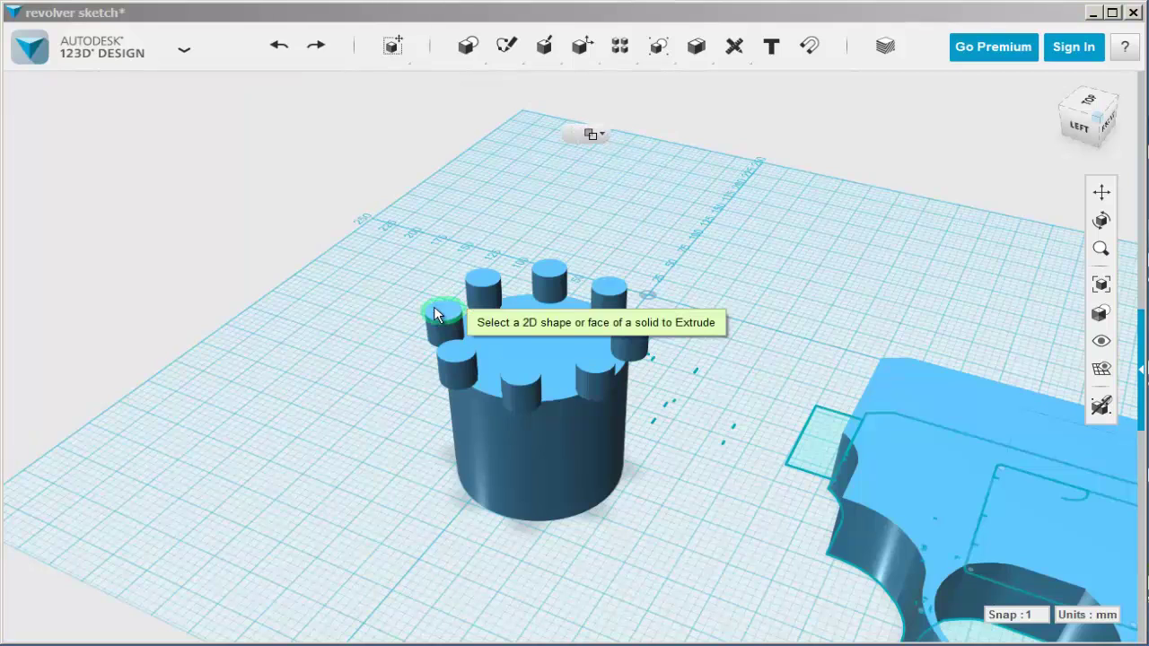
click(438, 309)
click(483, 279)
click(548, 266)
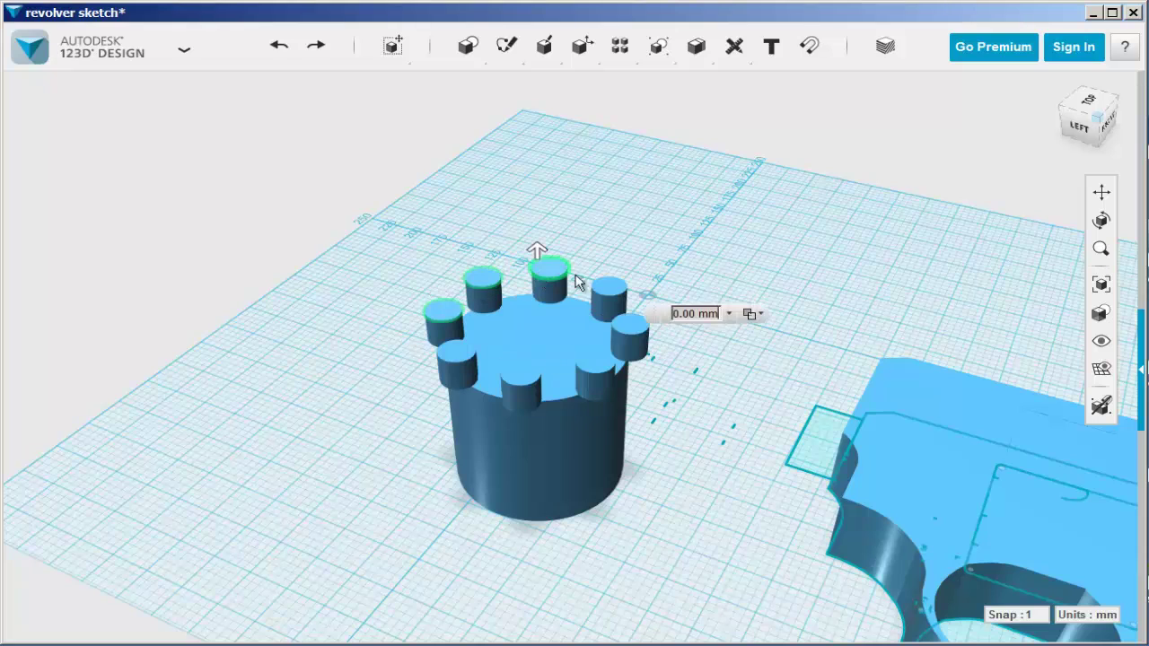
click(622, 294)
click(628, 325)
click(598, 362)
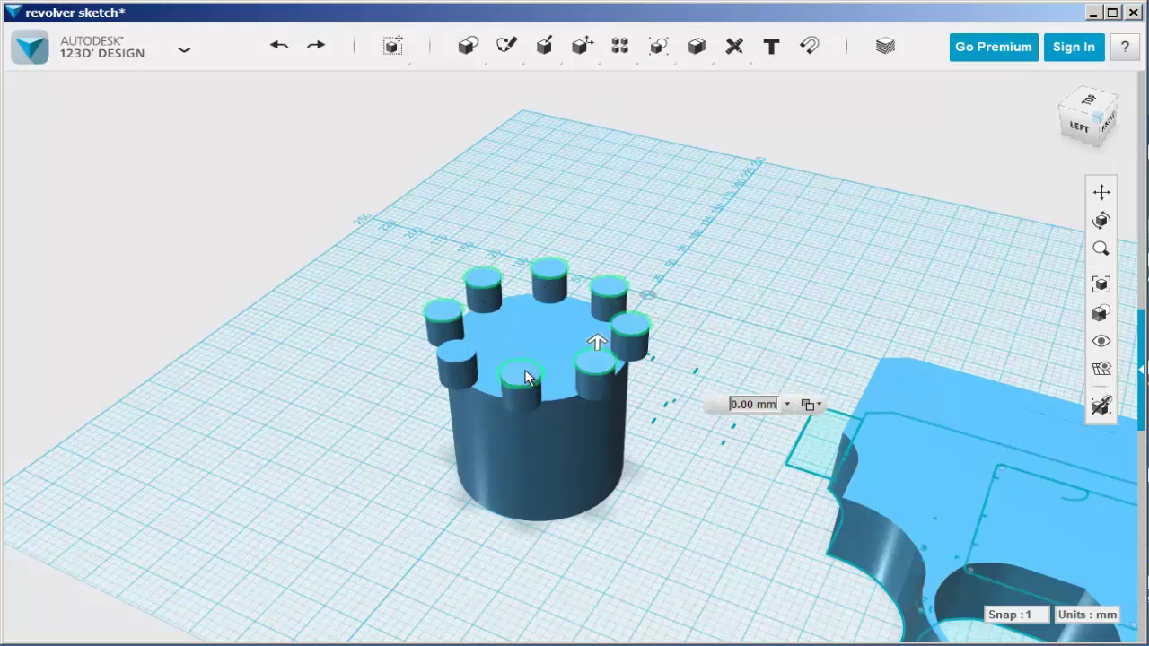
click(525, 377)
click(451, 351)
drag(449, 333, 526, 568)
click(351, 449)
Step: Rotate the fluted cylinder onto its side so that its axis lies parallel to the revolver's barrel direction
scroll(393, 450, down, 3)
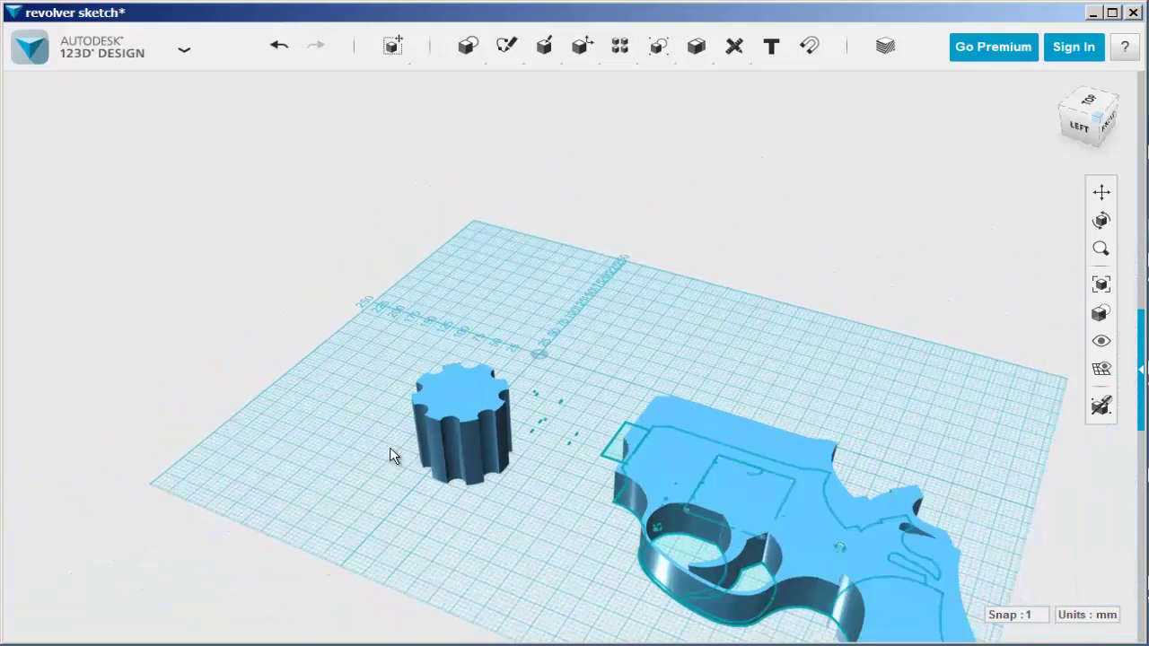
scroll(393, 454, down, 1)
middle_drag(582, 328, 580, 221)
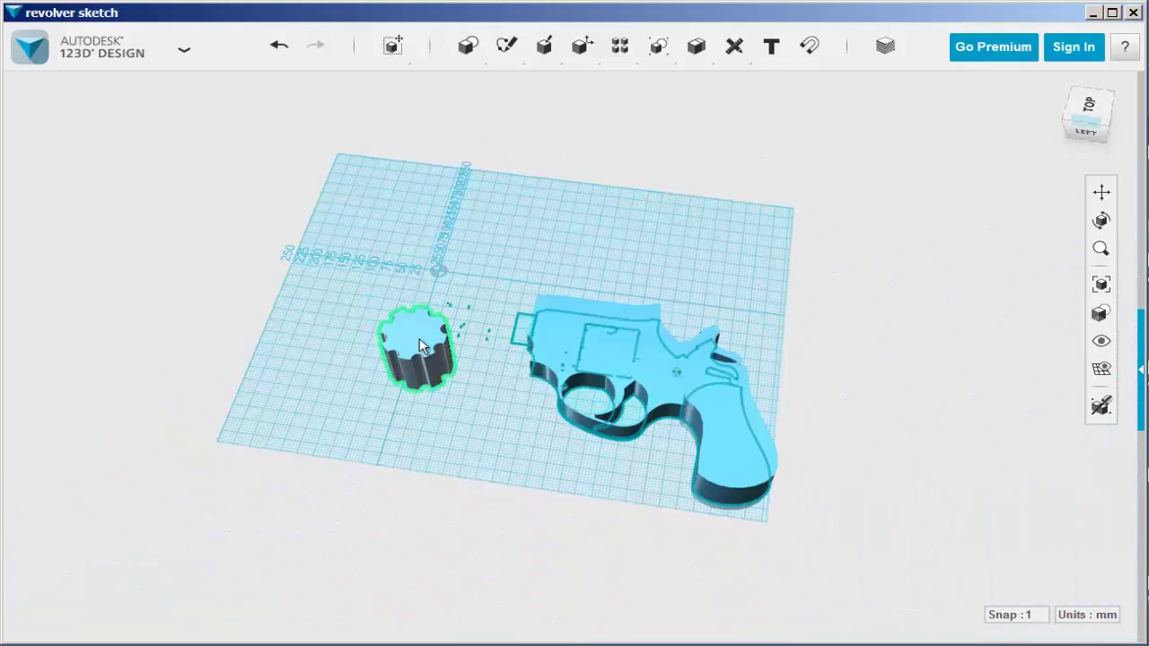
click(420, 338)
click(440, 607)
right_drag(279, 436, 377, 358)
drag(495, 388, 408, 311)
click(461, 485)
right_drag(462, 485, 475, 533)
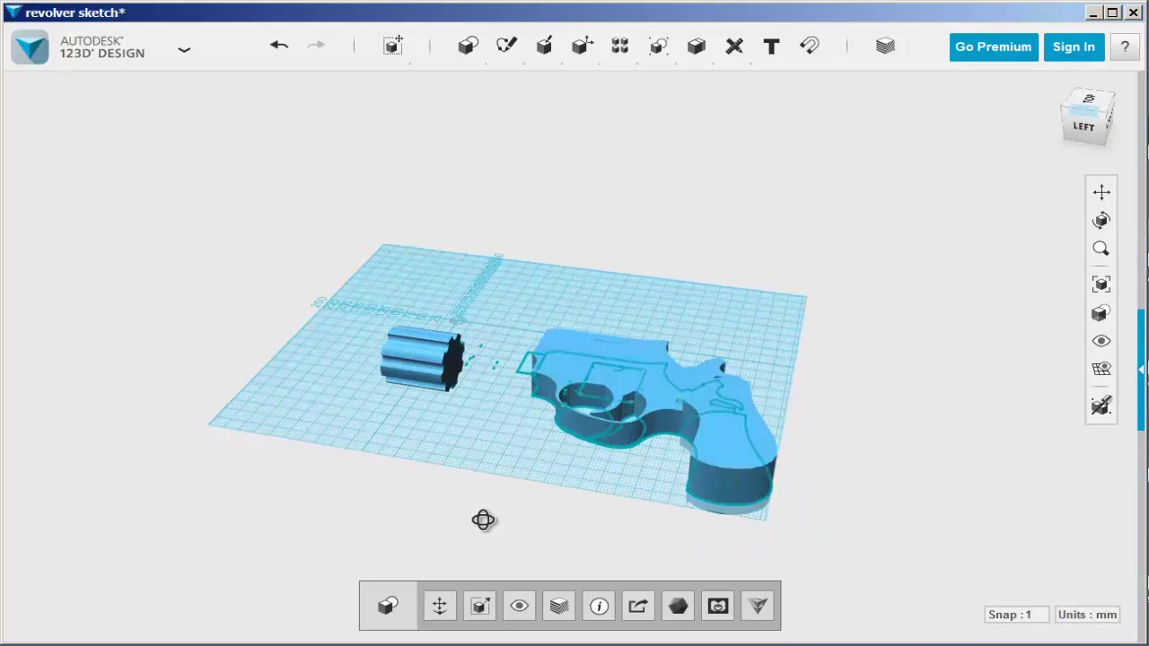
Step: Move the fluted cylinder into the frame, positioning it over the rectangular cylinder window above the trigger guard
click(424, 340)
click(441, 607)
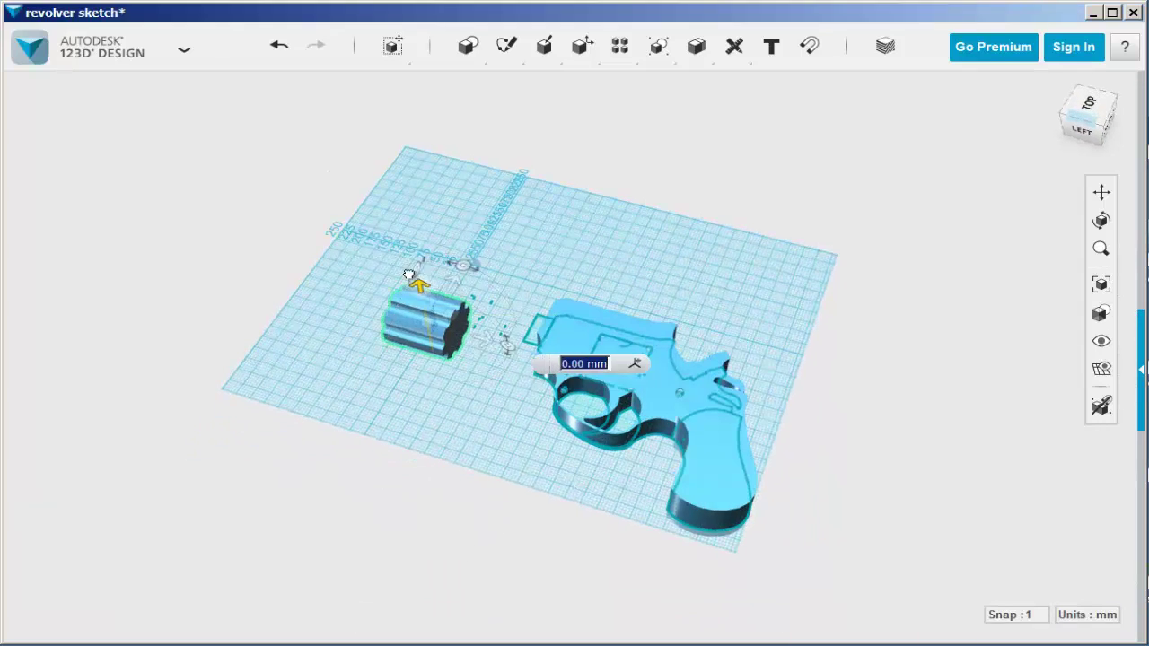
drag(409, 274, 681, 377)
right_drag(577, 523, 463, 468)
drag(647, 362, 675, 364)
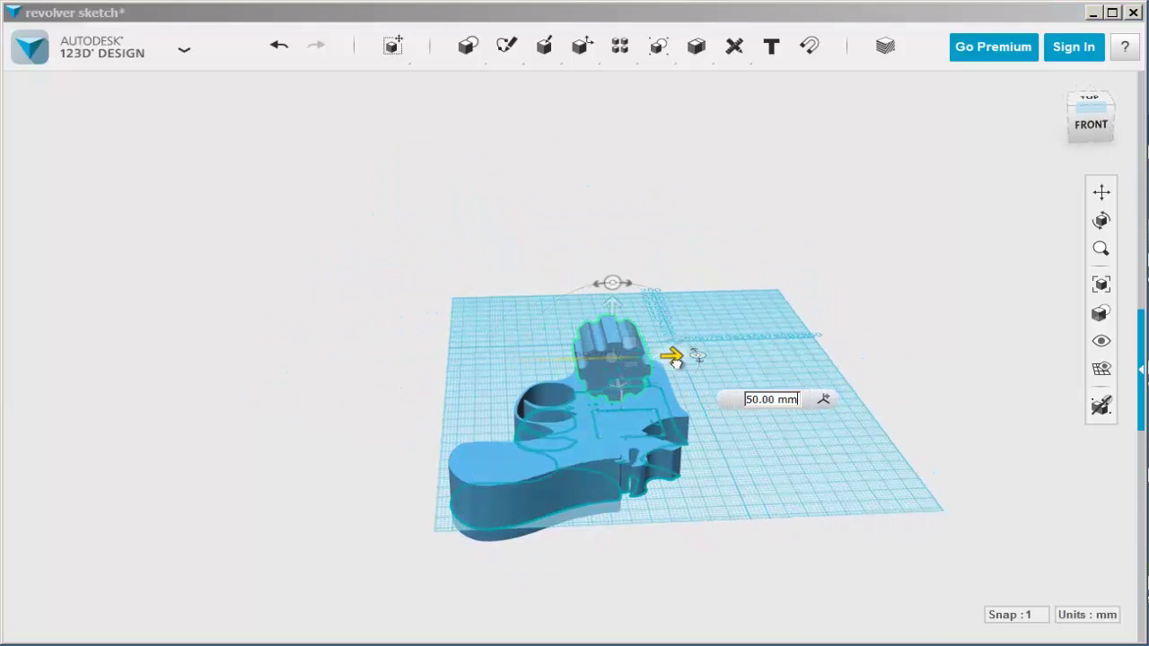
drag(614, 309, 613, 366)
drag(681, 414, 695, 414)
right_drag(243, 278, 354, 358)
click(354, 372)
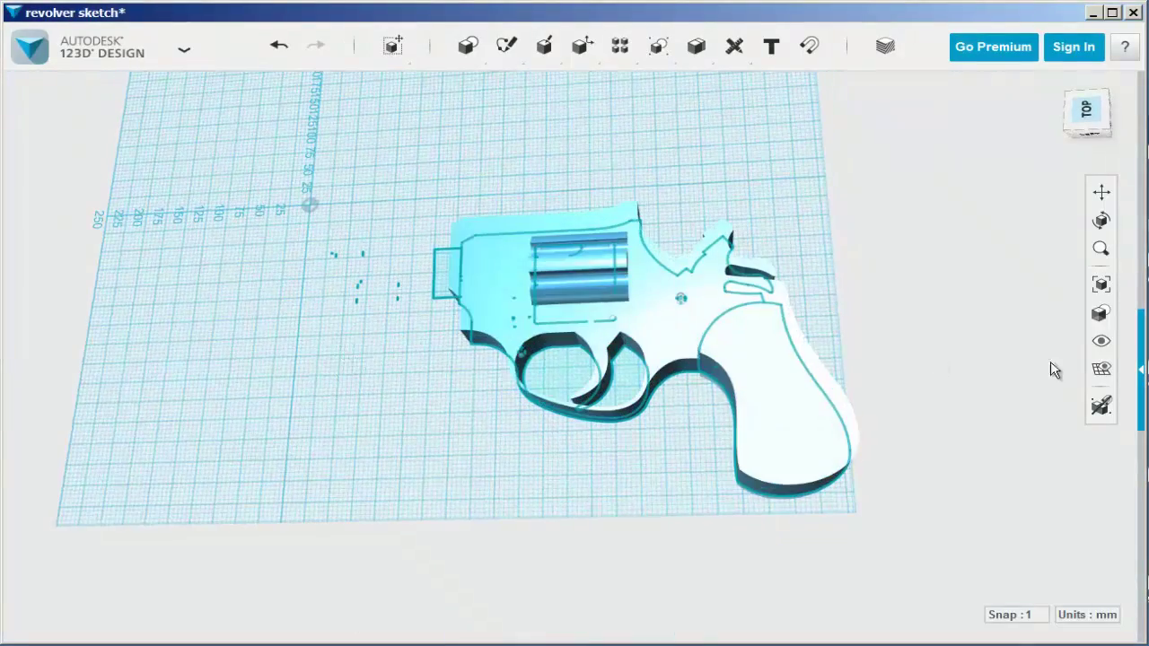
Step: Hide all sketches and rotate the whole set of revolver solids 90 degrees so that the model stands upright
mouse_move(1103, 346)
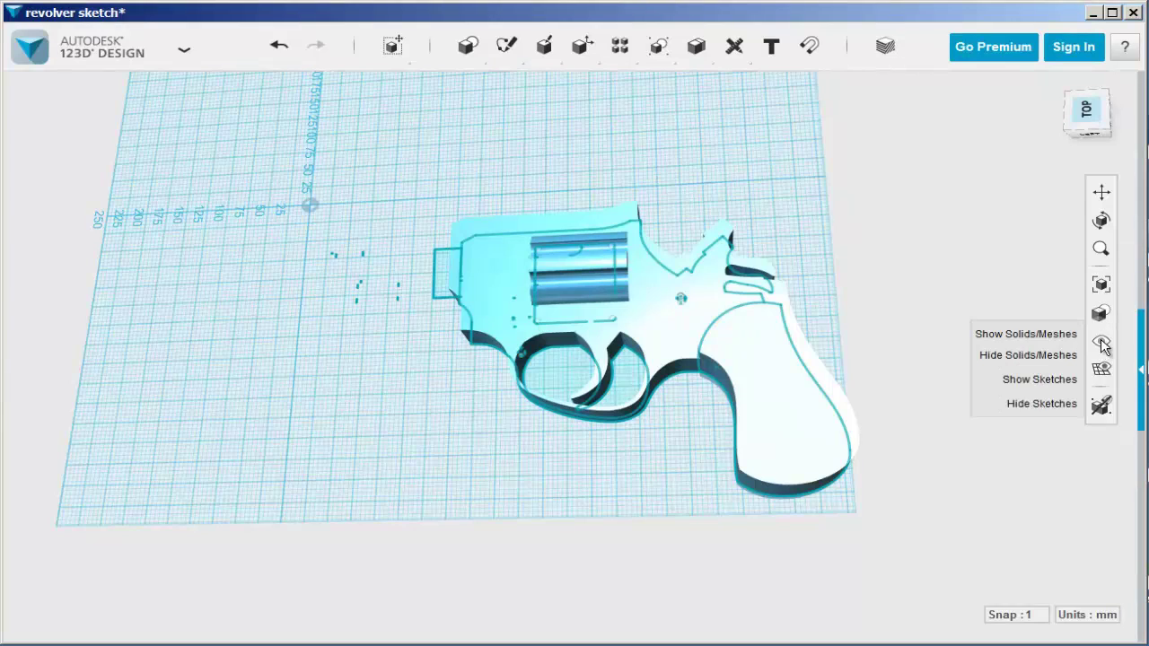
click(1050, 404)
mouse_move(372, 179)
mouse_down()
mouse_move(892, 469)
mouse_move(940, 530)
mouse_up()
click(439, 606)
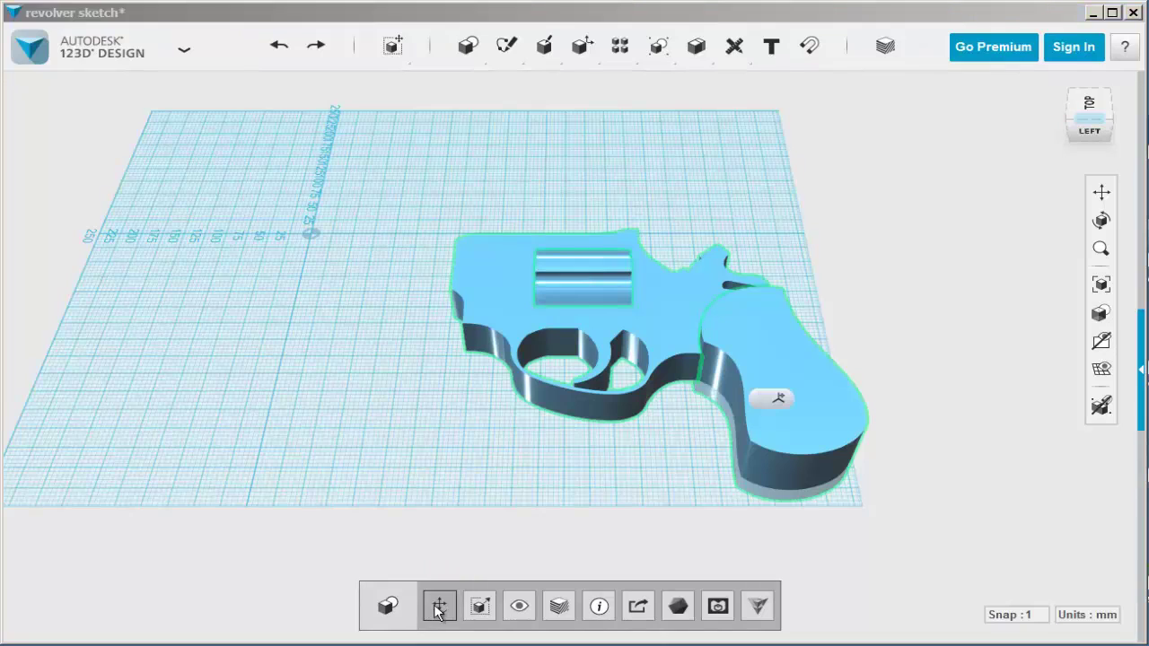
right_drag(575, 449, 628, 263)
drag(629, 263, 710, 416)
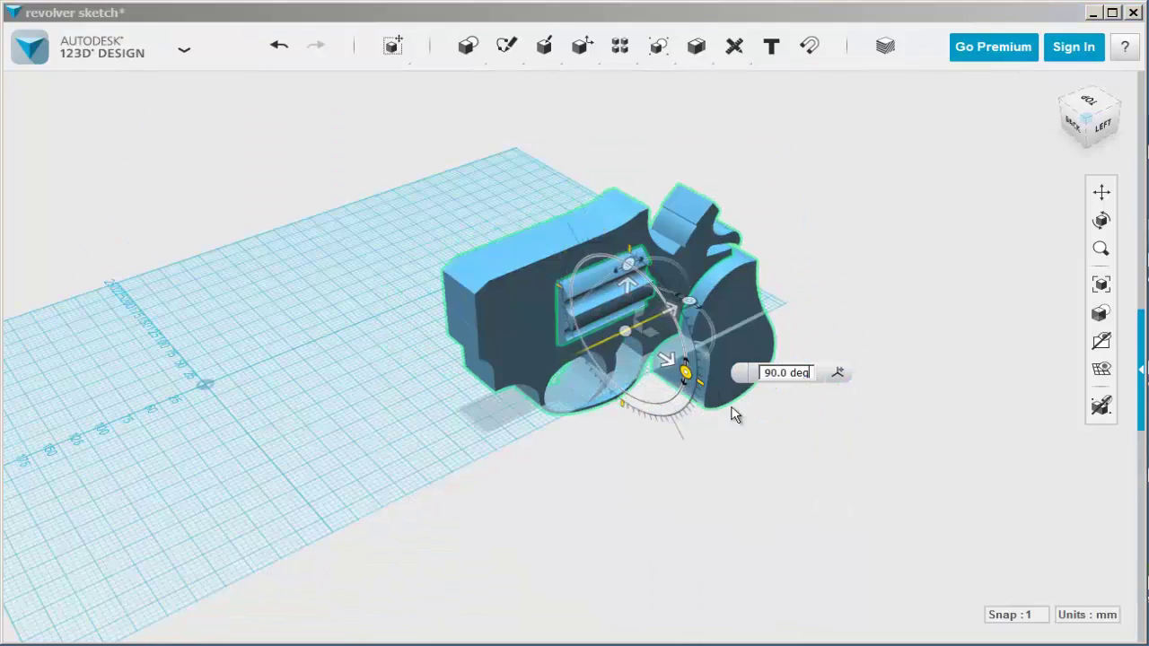
drag(733, 415, 734, 414)
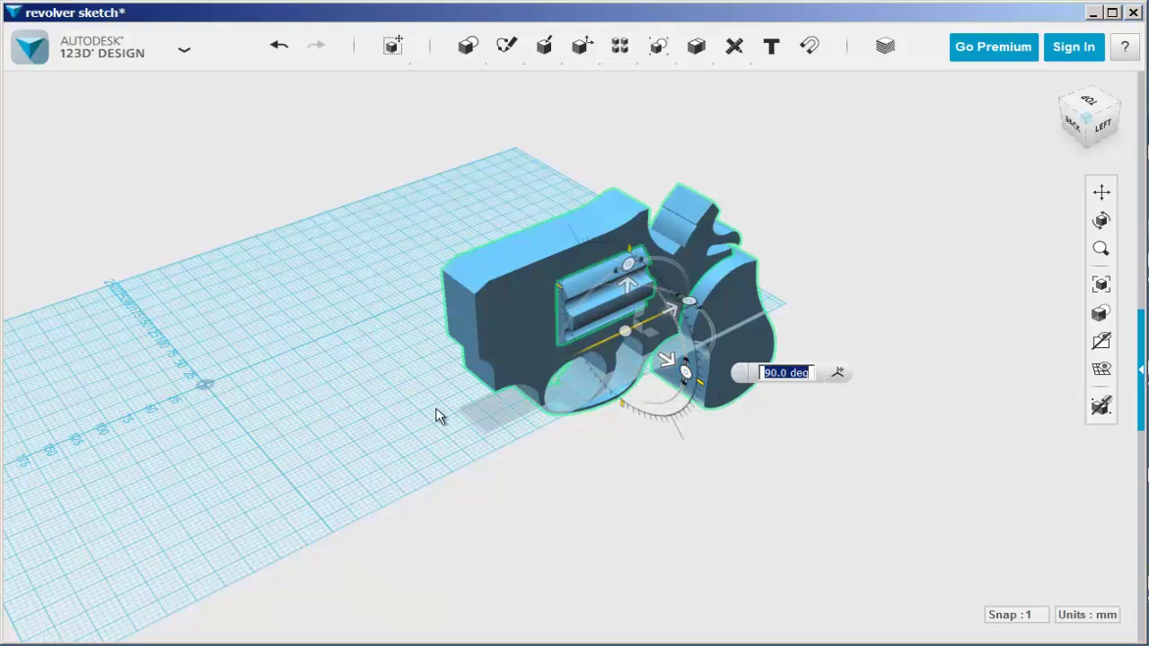
key(Return)
click(231, 130)
Step: Sketch a rectangle of about 49 by 74 mm covering the flat front face of the revolver frame
scroll(422, 400, up, 2)
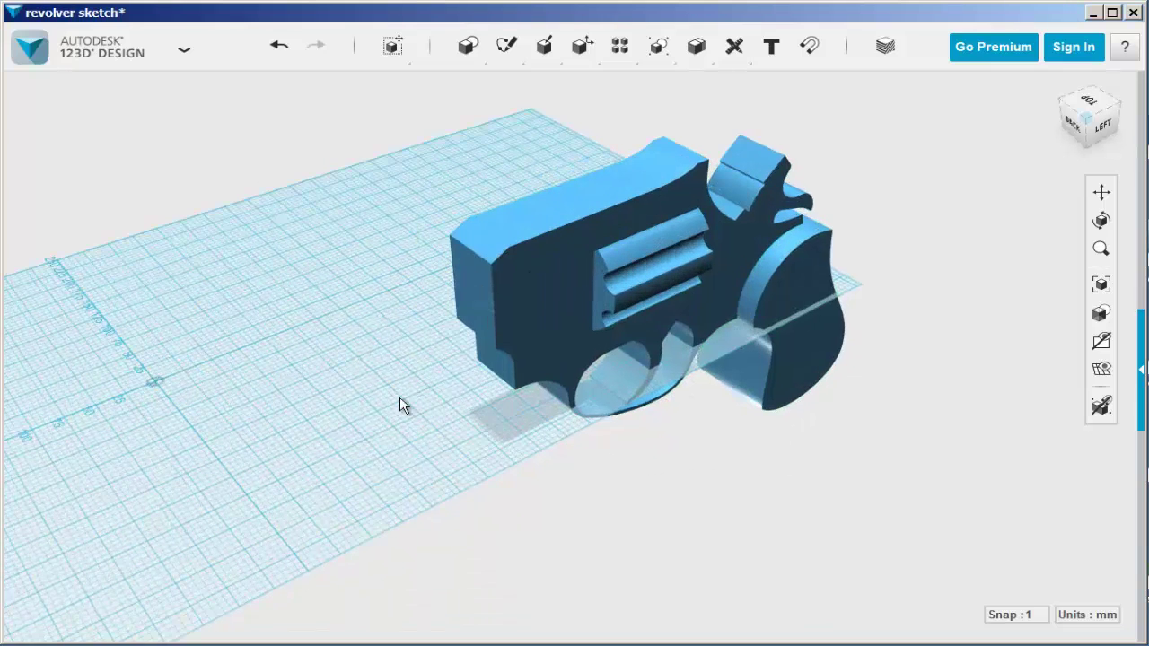
mouse_move(400, 399)
right_down()
mouse_move(459, 365)
mouse_move(441, 380)
mouse_move(422, 369)
right_up()
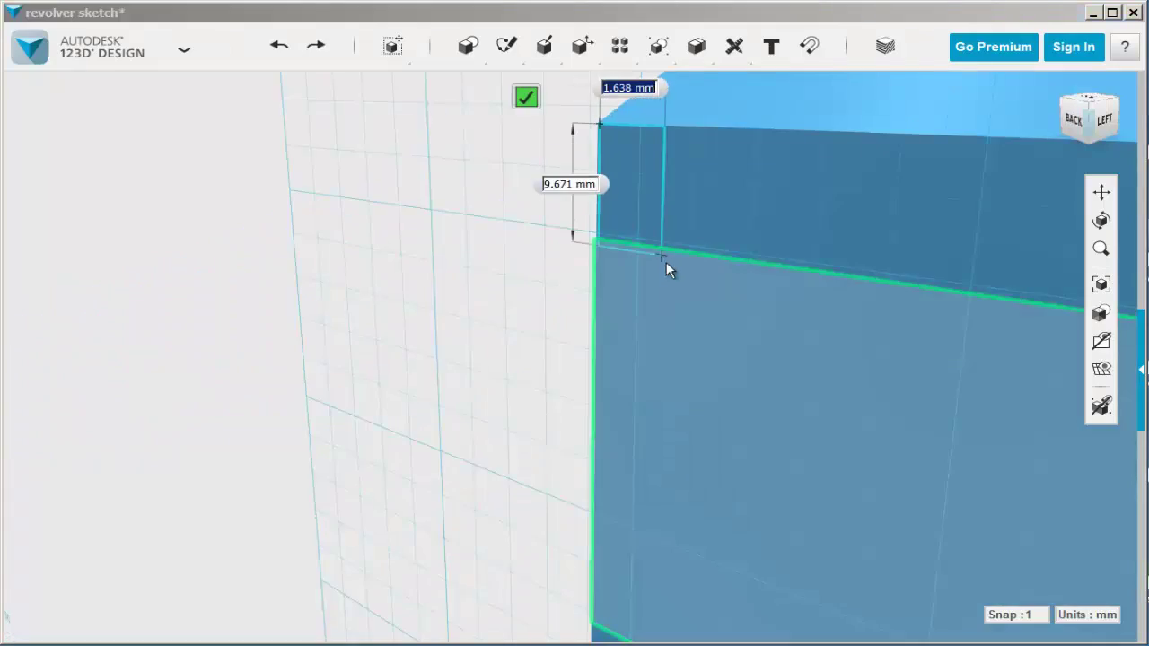
scroll(674, 274, down, 5)
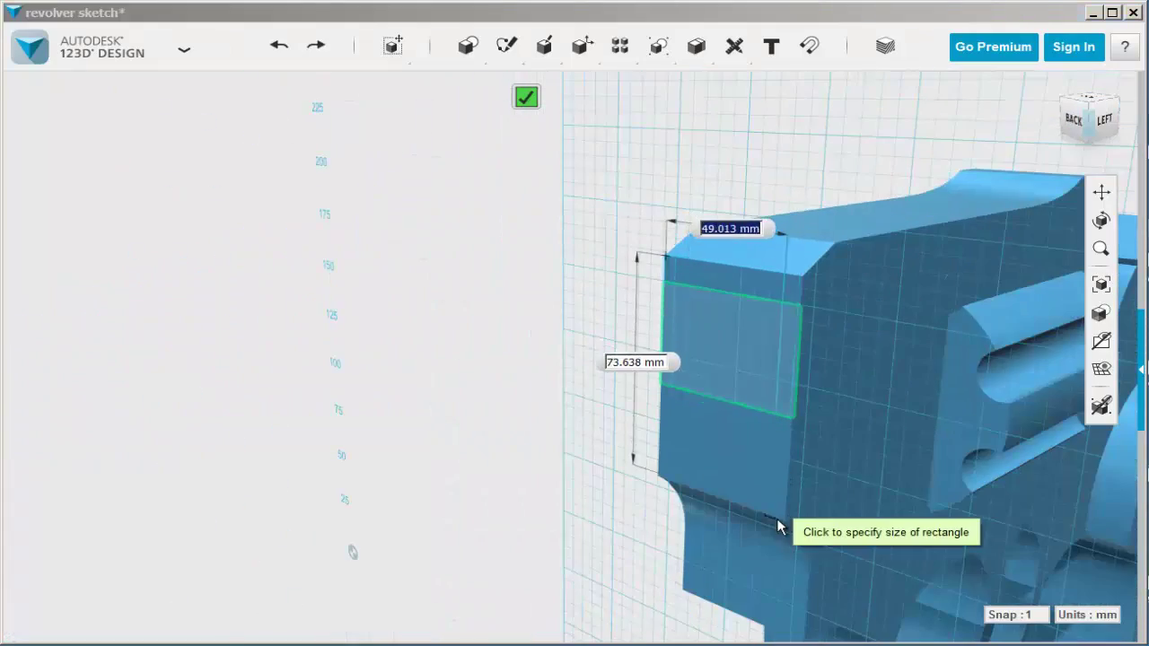
click(778, 526)
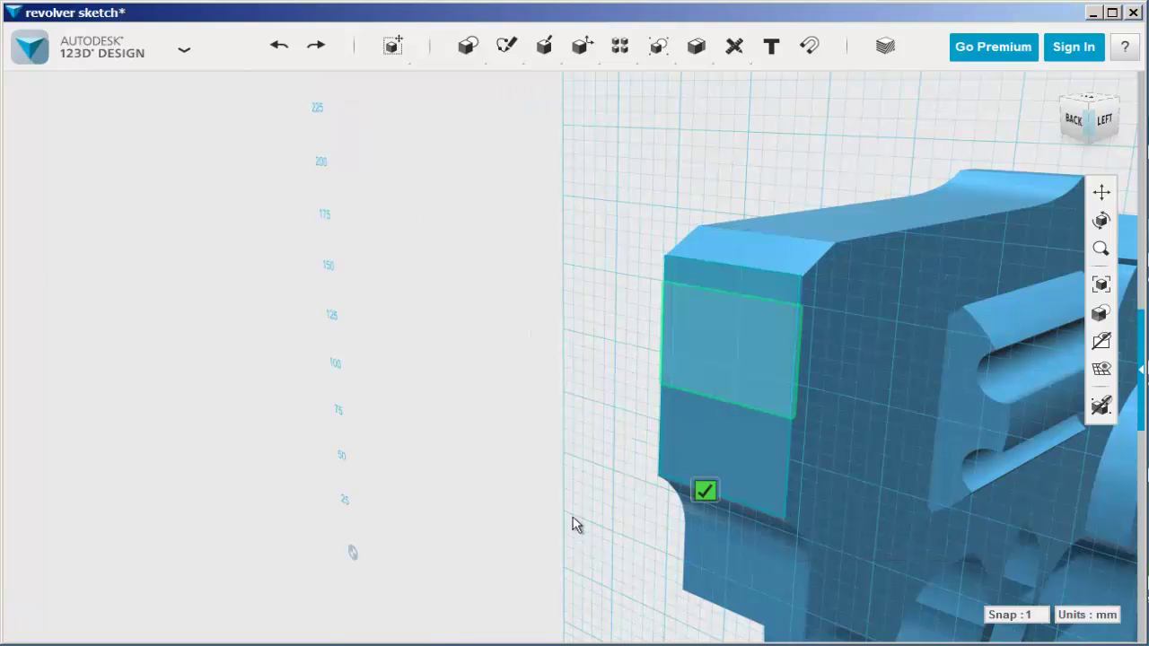
click(706, 491)
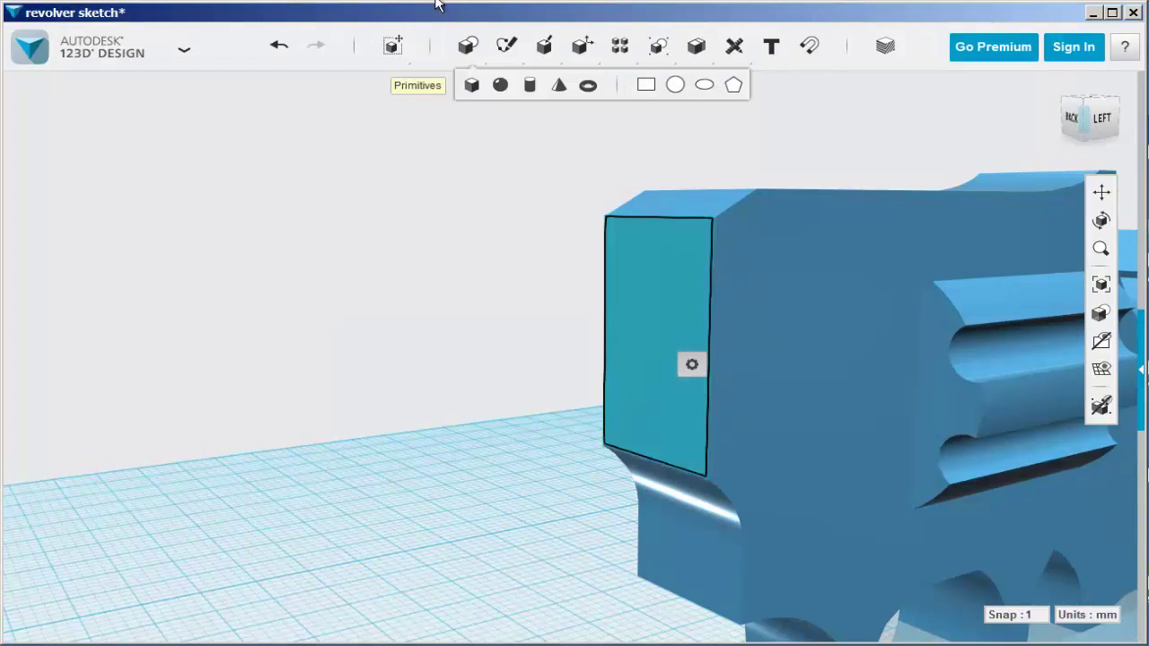
mouse_move(510, 47)
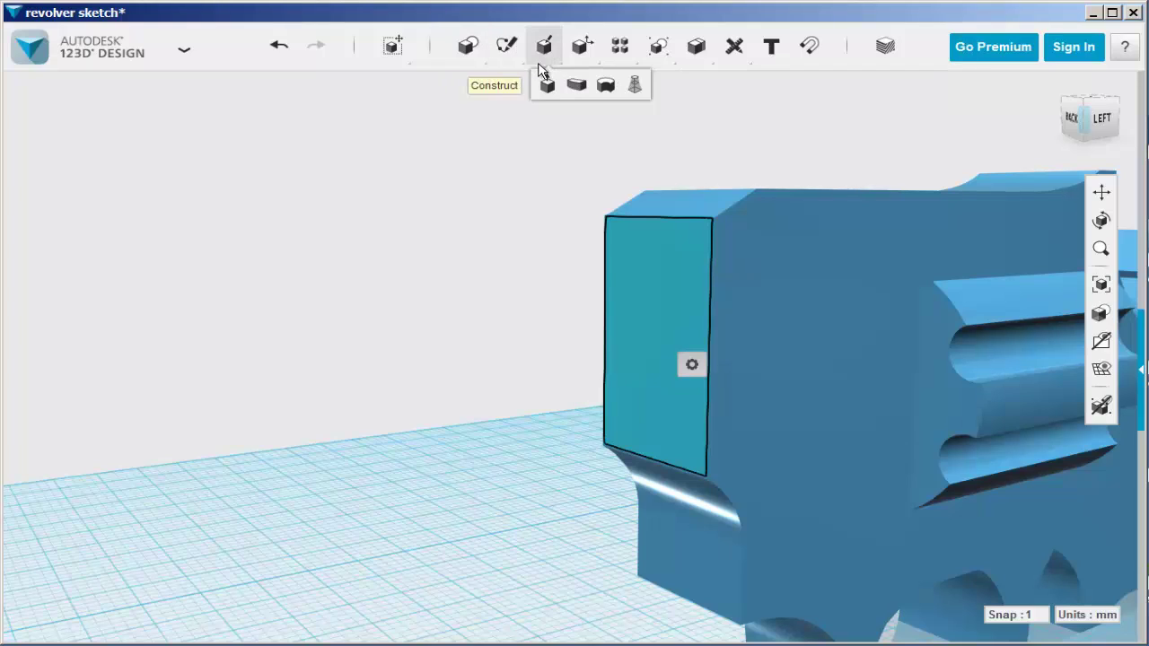
Step: Extrude the rectangle on the frame's front face 80 mm outward as the barrel and hide all sketches
click(548, 86)
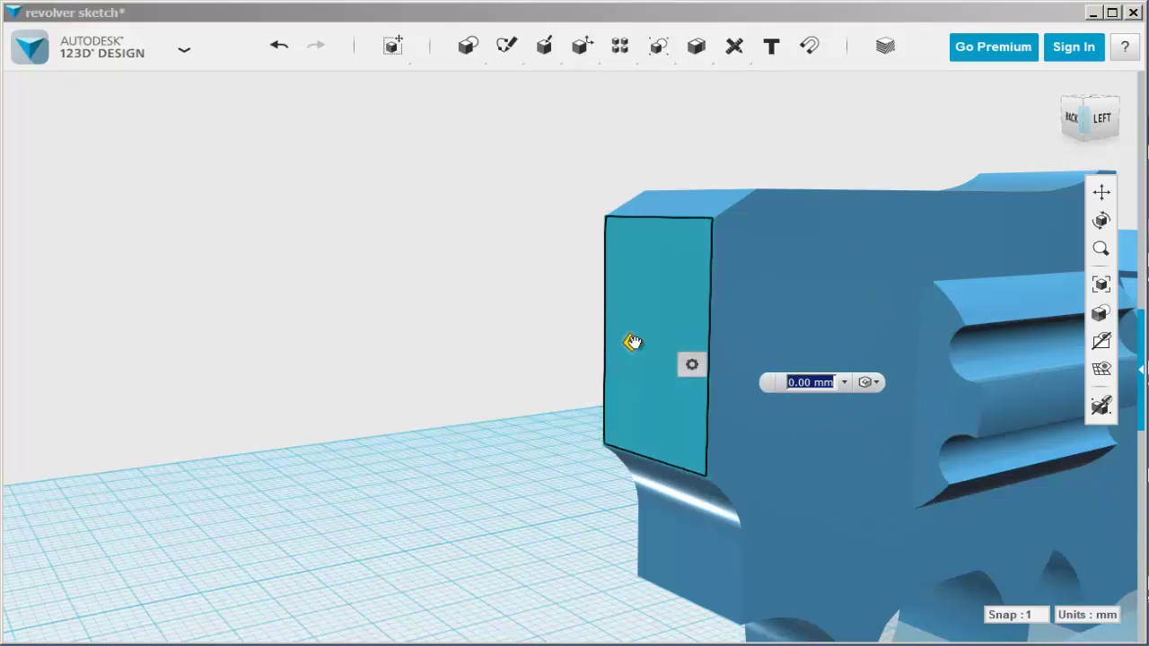
drag(628, 341, 385, 429)
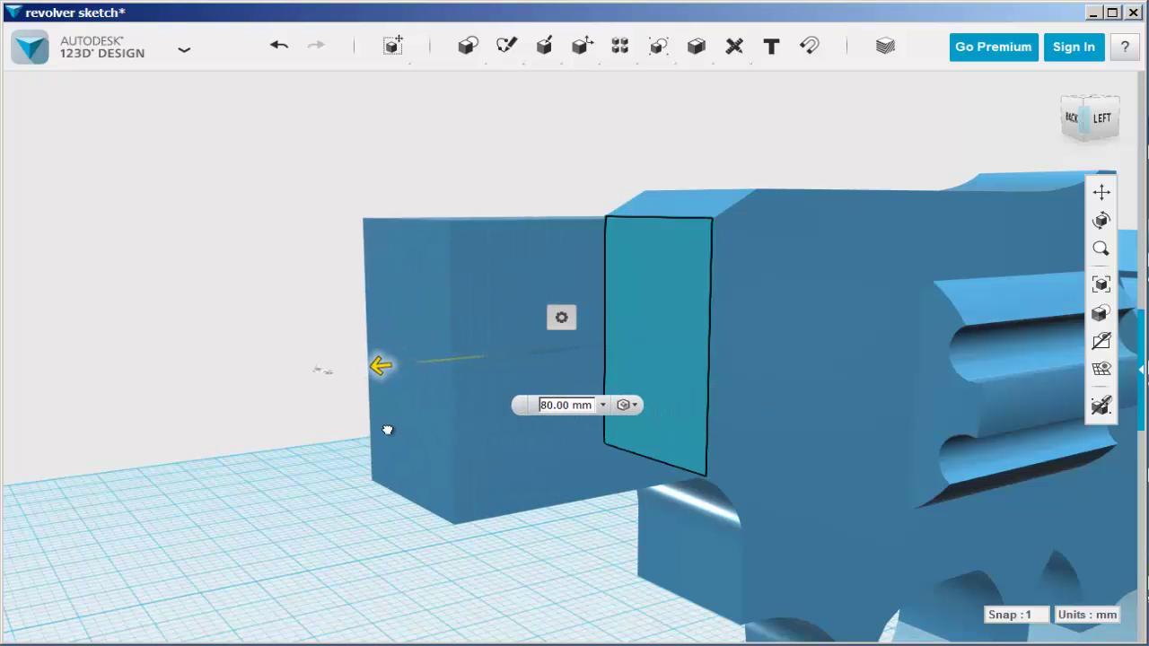
click(244, 270)
right_drag(553, 320, 556, 352)
scroll(560, 345, down, 3)
scroll(563, 339, down, 3)
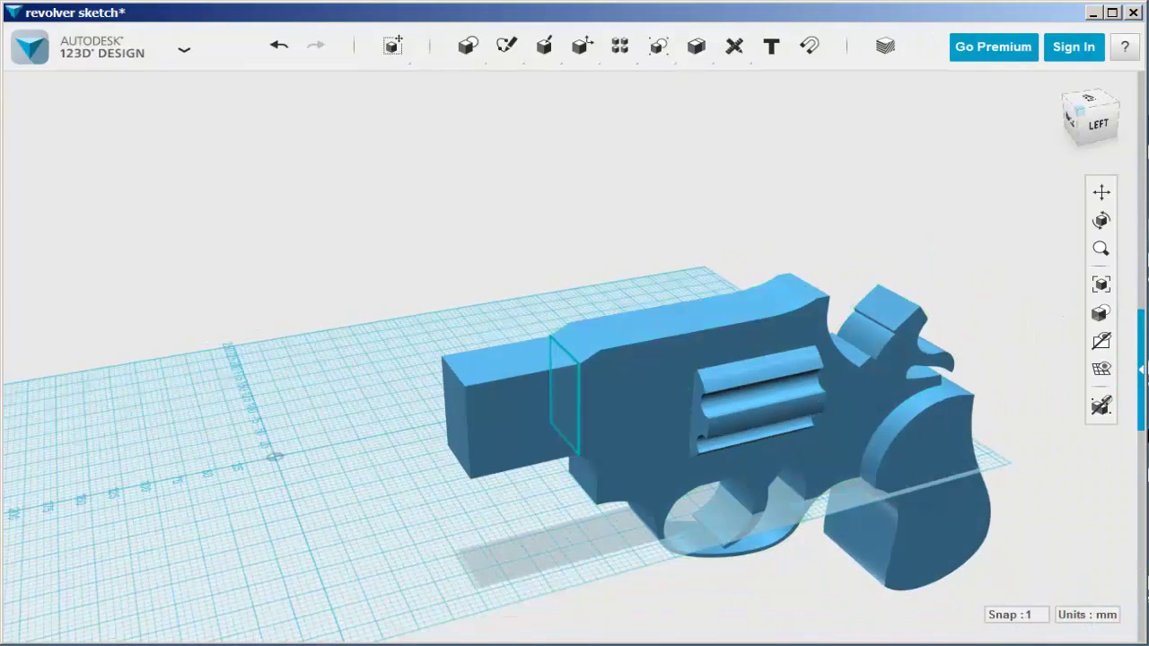
mouse_move(1102, 312)
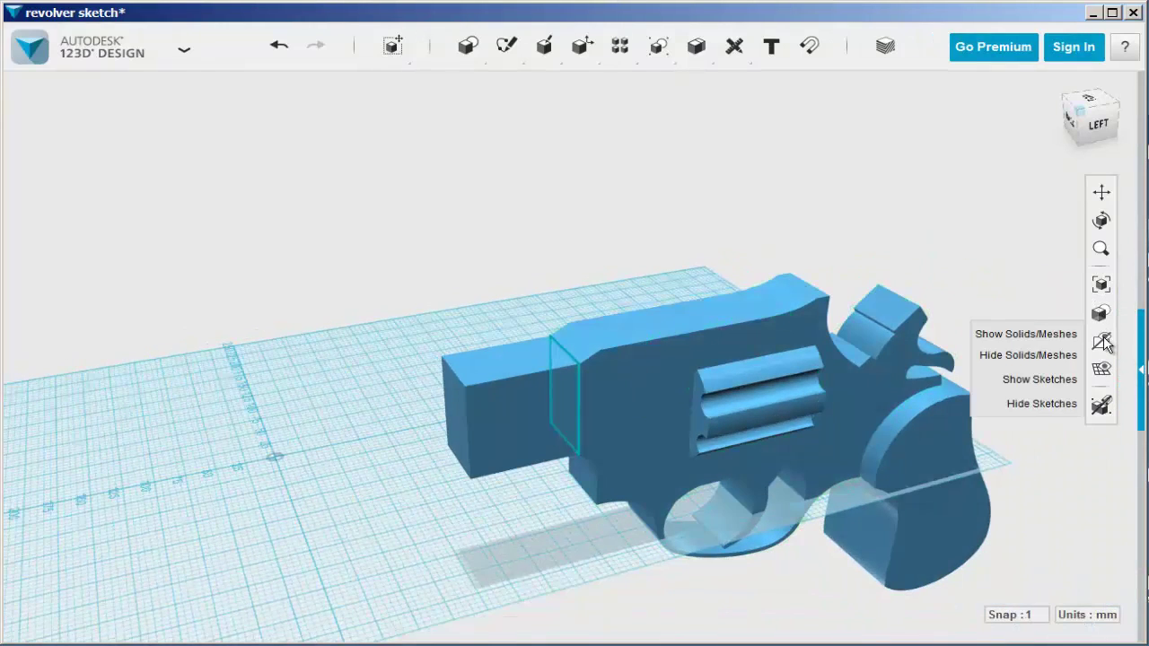
click(1045, 405)
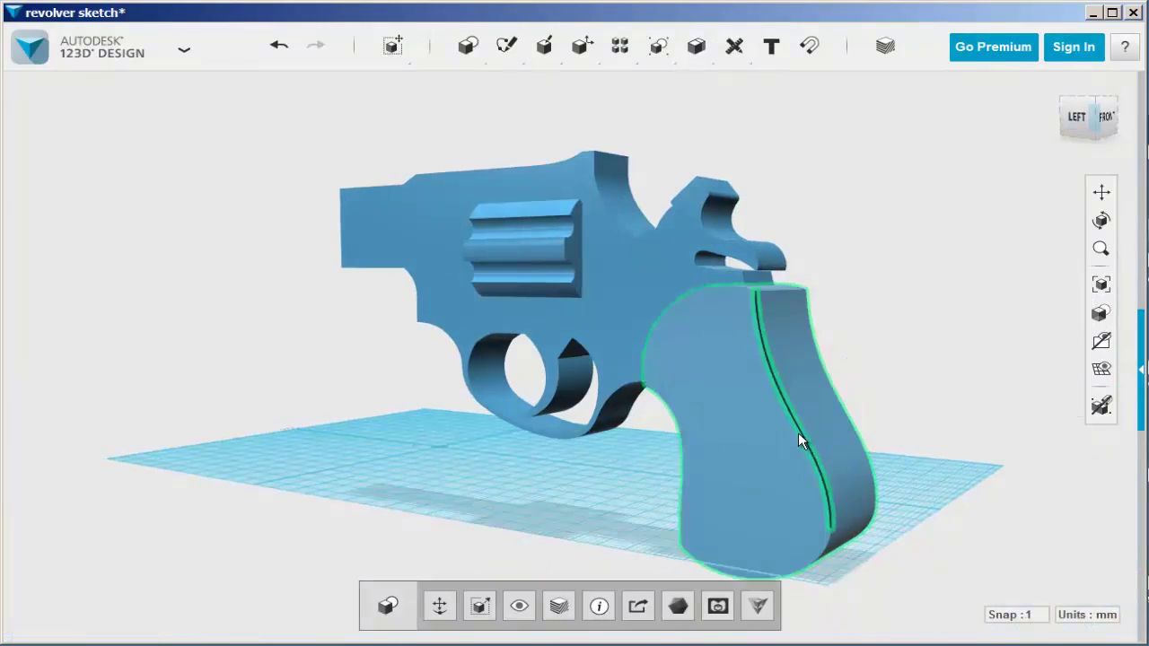
Step: Fillet all the outline edges of the grip's left side face with a 3 mm radius
click(802, 433)
shift+click(684, 299)
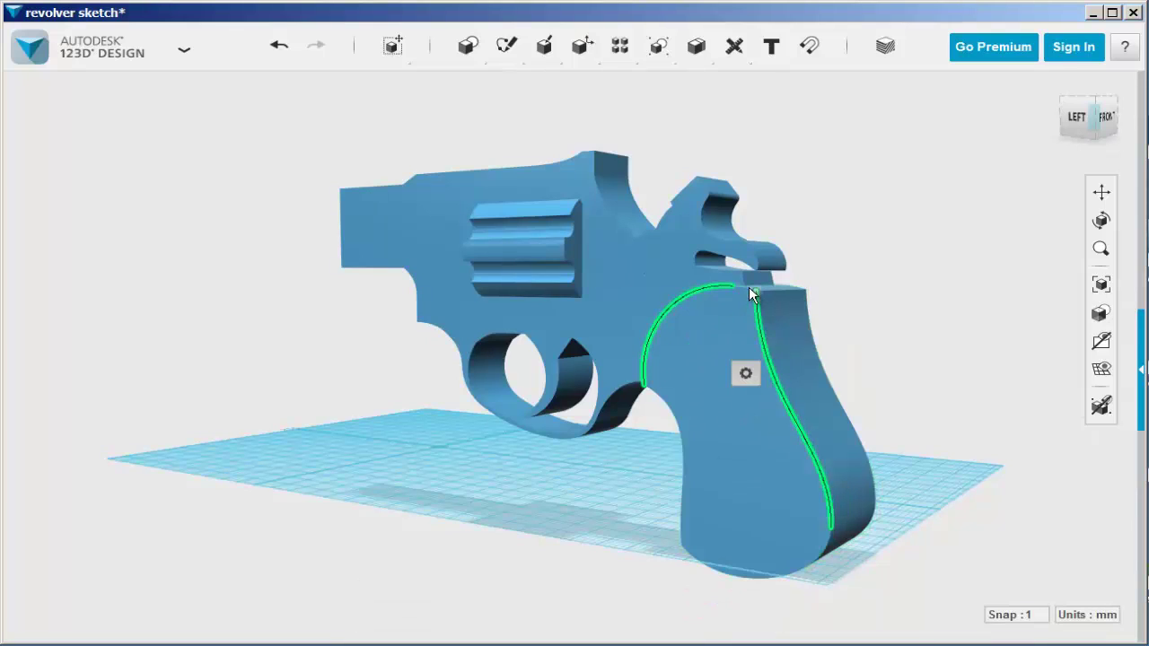
shift+click(690, 433)
shift+click(750, 581)
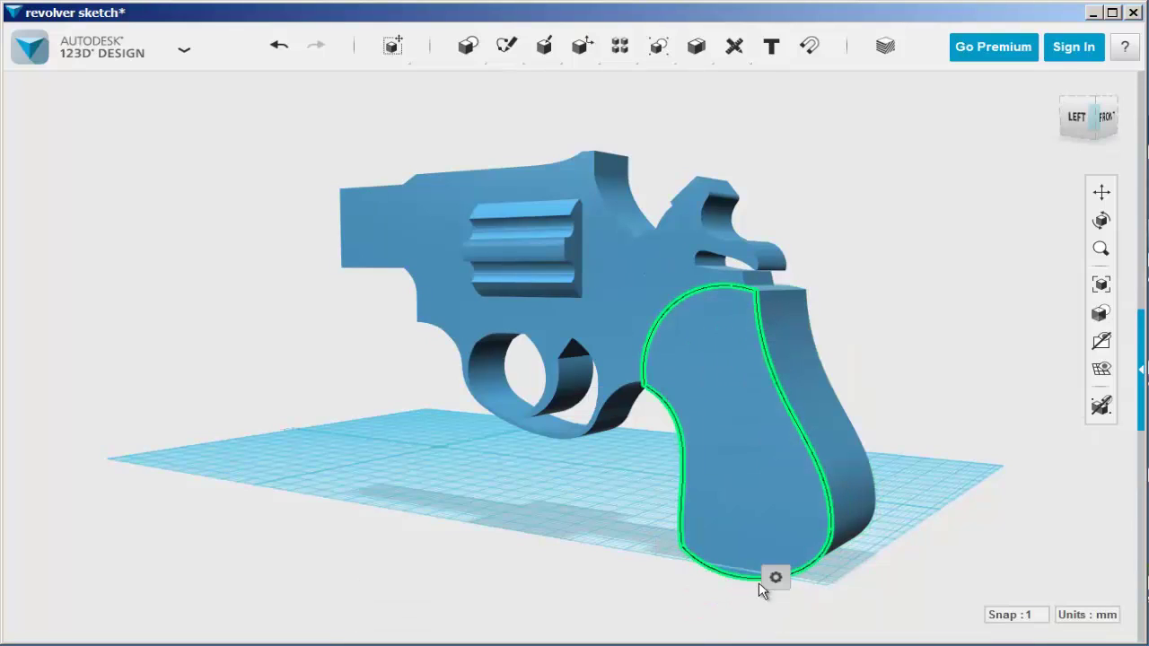
mouse_move(775, 577)
click(837, 579)
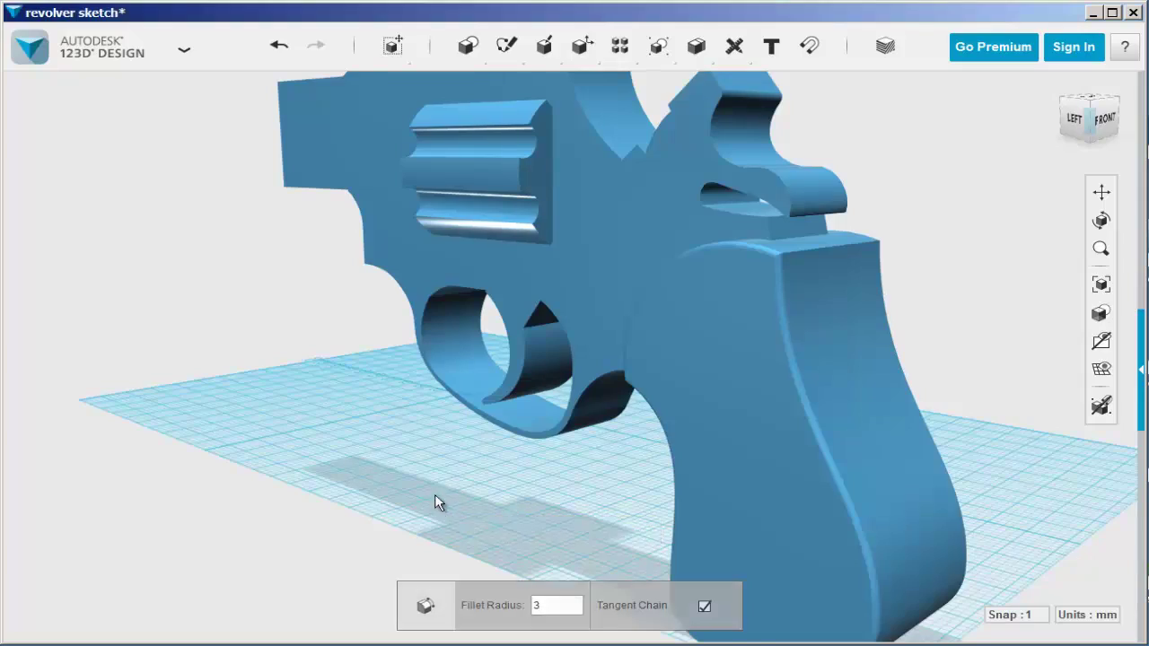
Step: Fillet all the outline edges of the grip's right side face with a 3 mm radius
right_drag(436, 498, 251, 447)
click(225, 395)
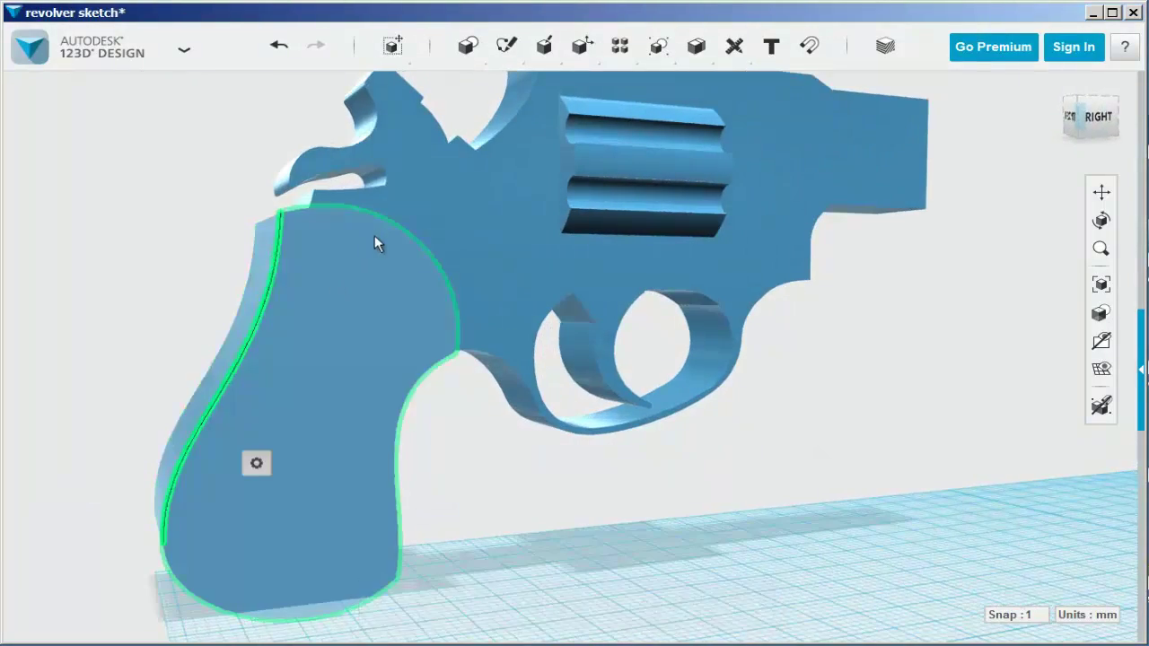
shift+click(395, 227)
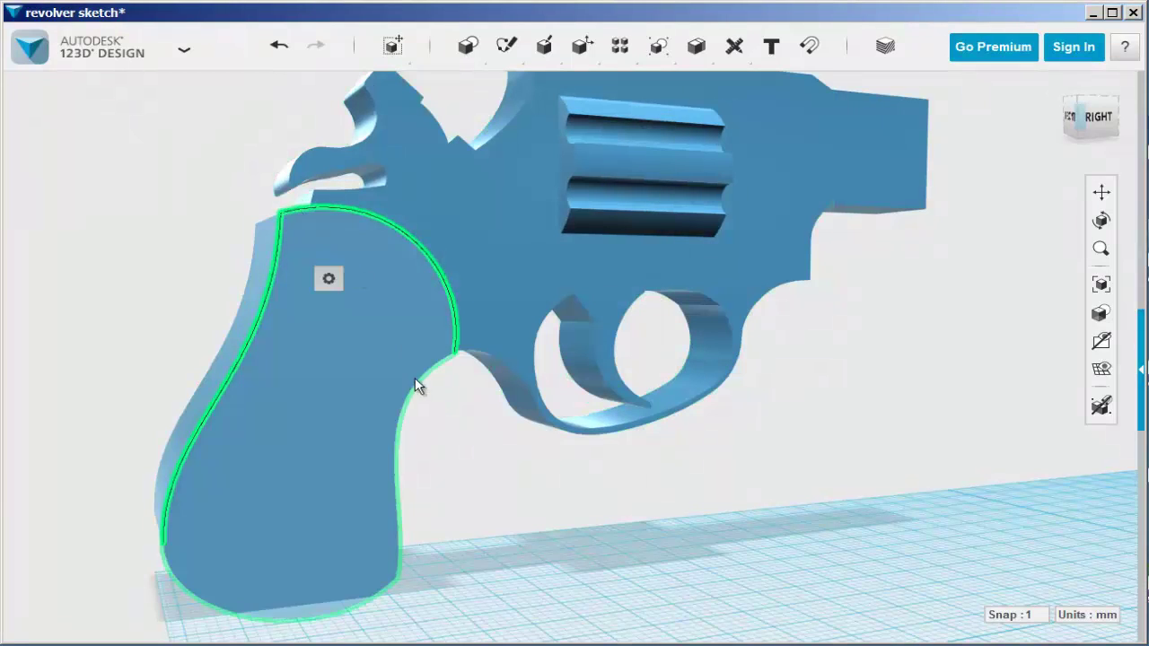
shift+click(419, 390)
shift+click(329, 620)
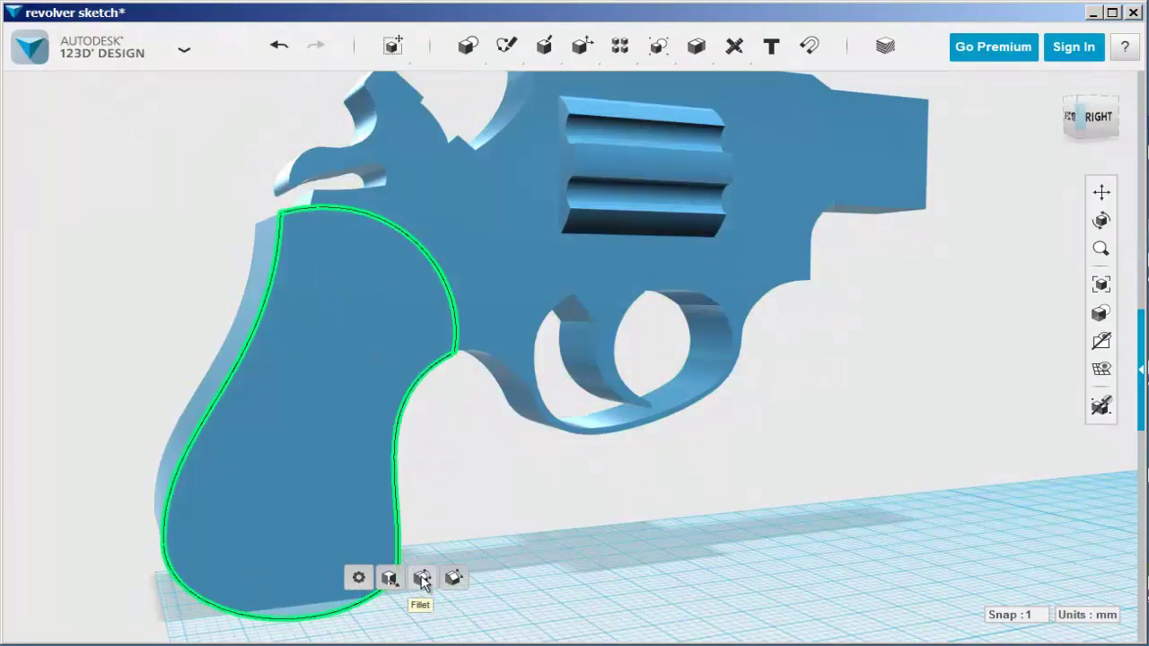
mouse_move(359, 578)
click(423, 579)
text(3)
click(438, 456)
Step: Fillet the upper rear edge of the grip, below the hammer, with a 3 mm radius
right_drag(276, 354, 687, 380)
click(698, 395)
mouse_move(730, 466)
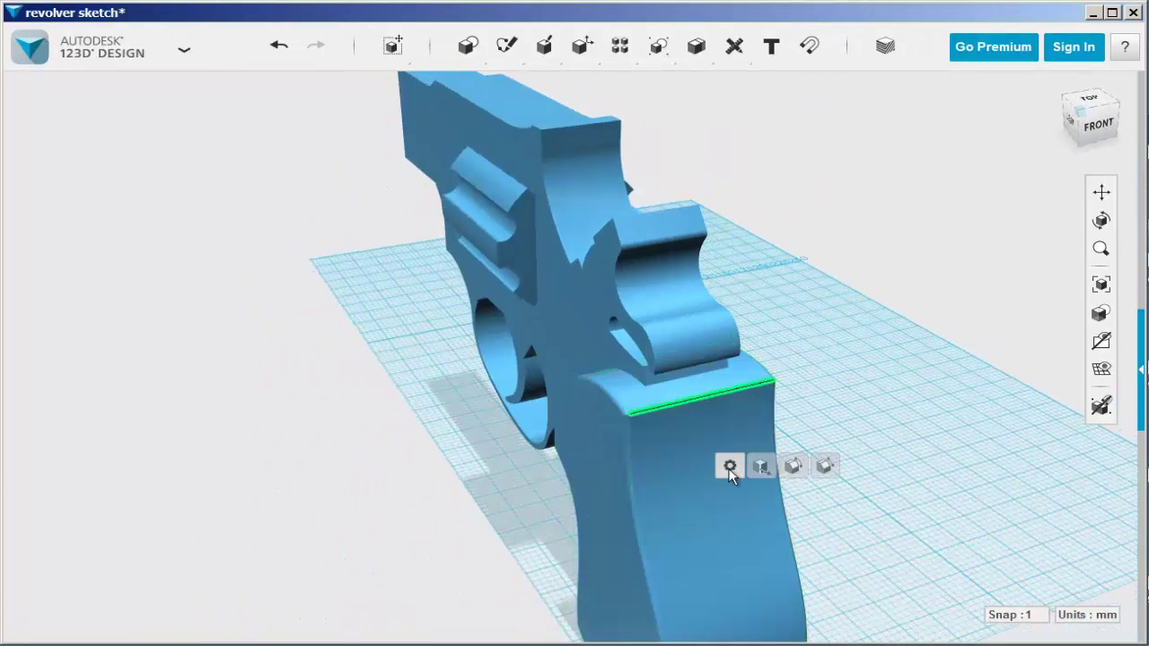
click(793, 466)
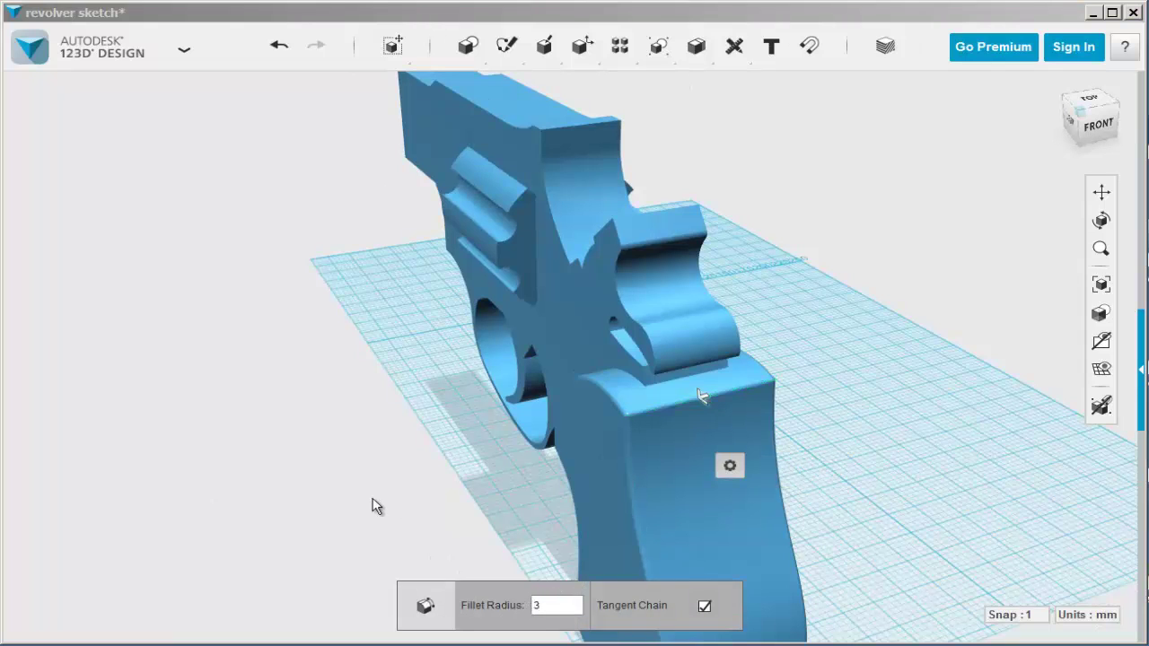
Step: Insert a cylinder with radius 100 mm and height 300 mm on the grid in front of the barrel
right_drag(375, 505, 457, 441)
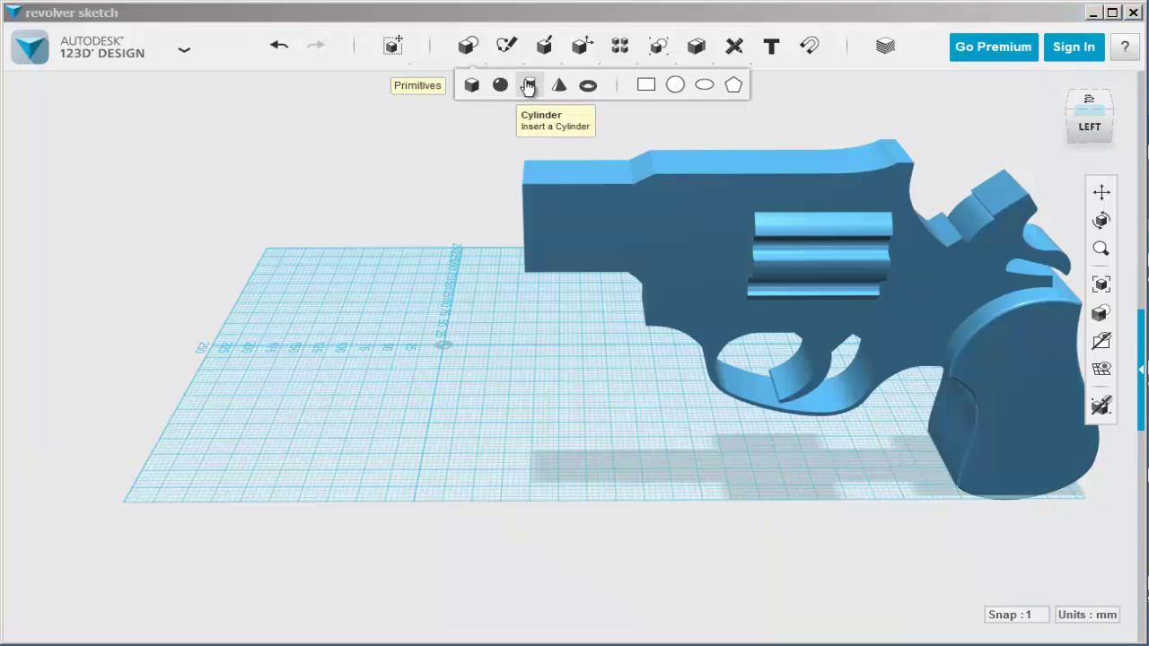
click(529, 84)
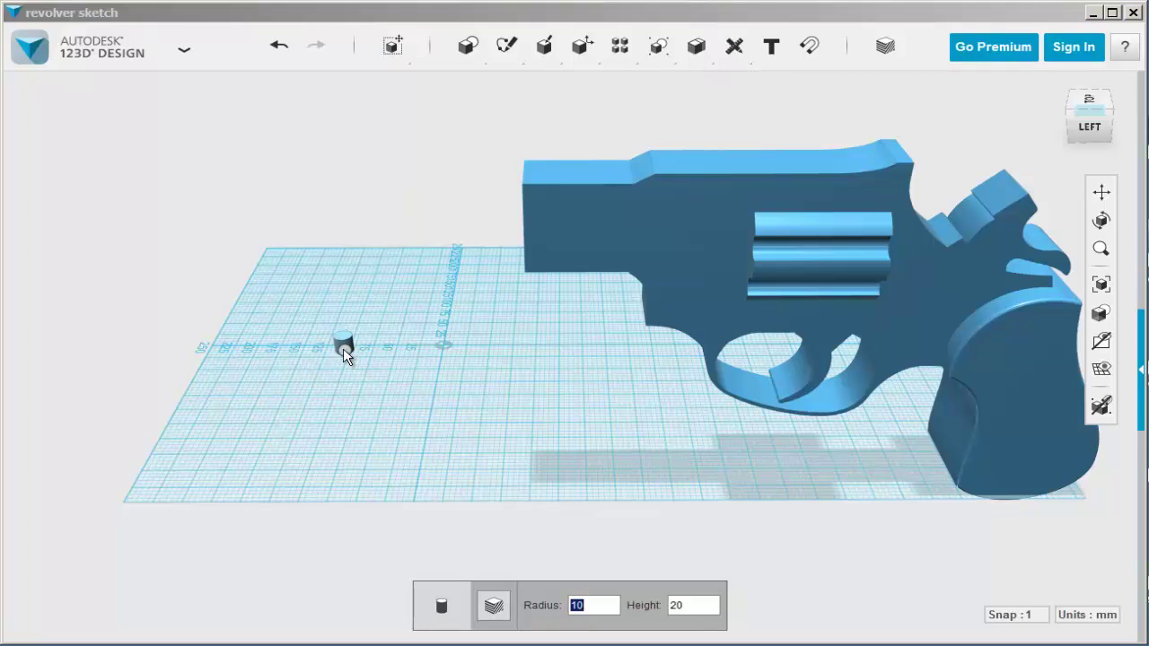
text(100)
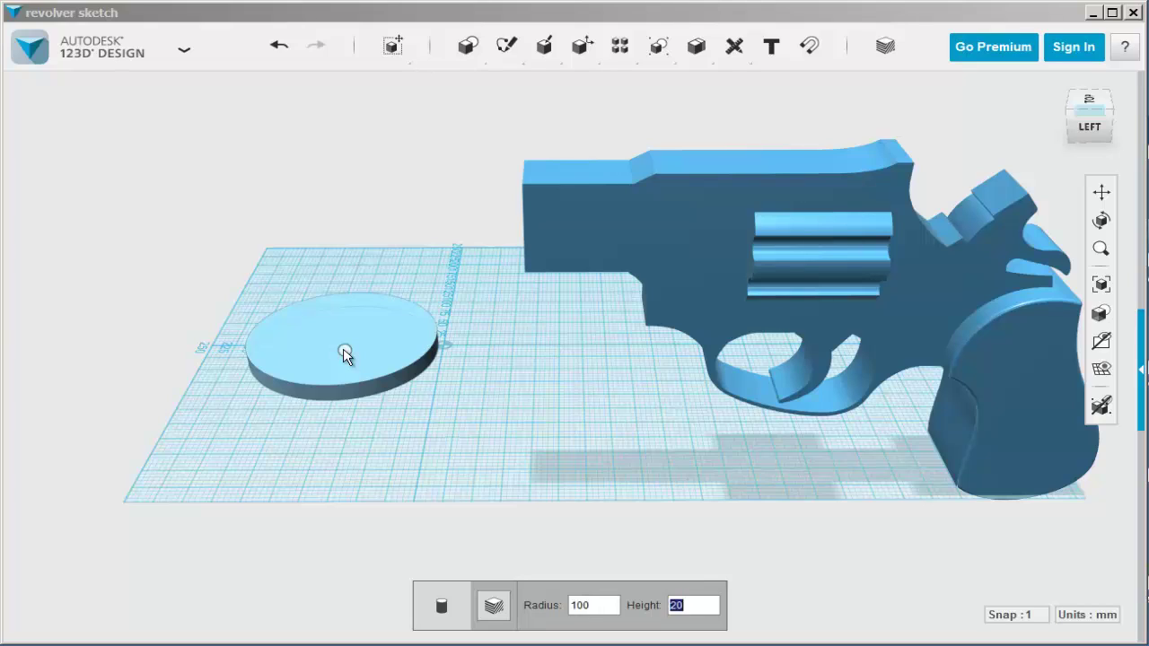
text(300)
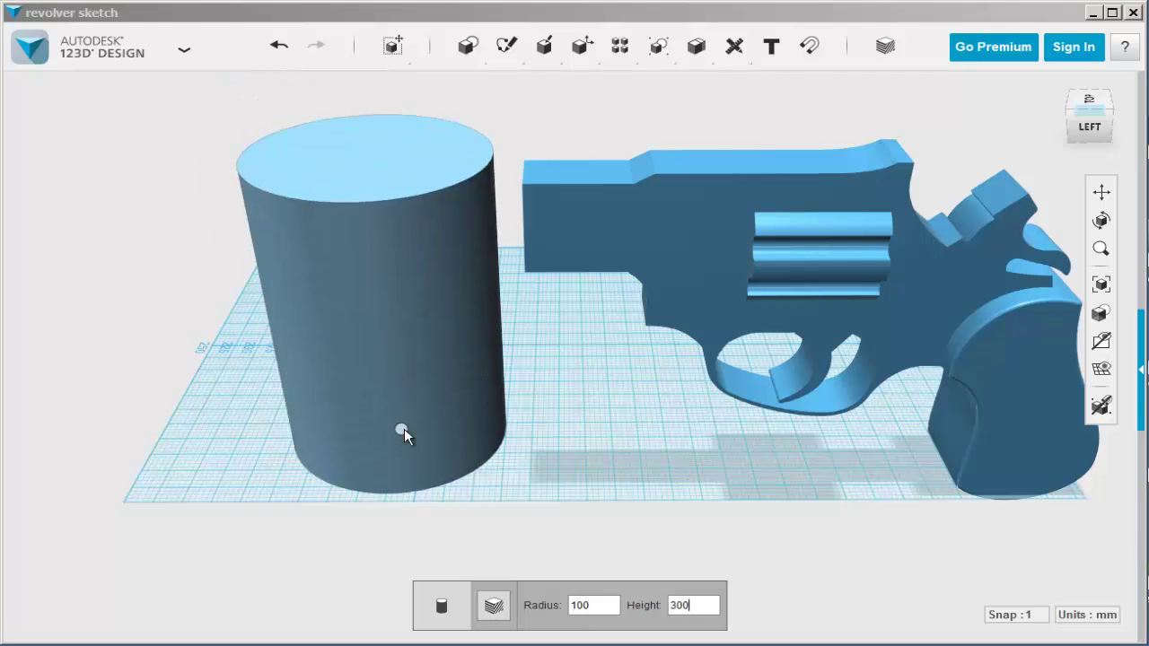
click(402, 431)
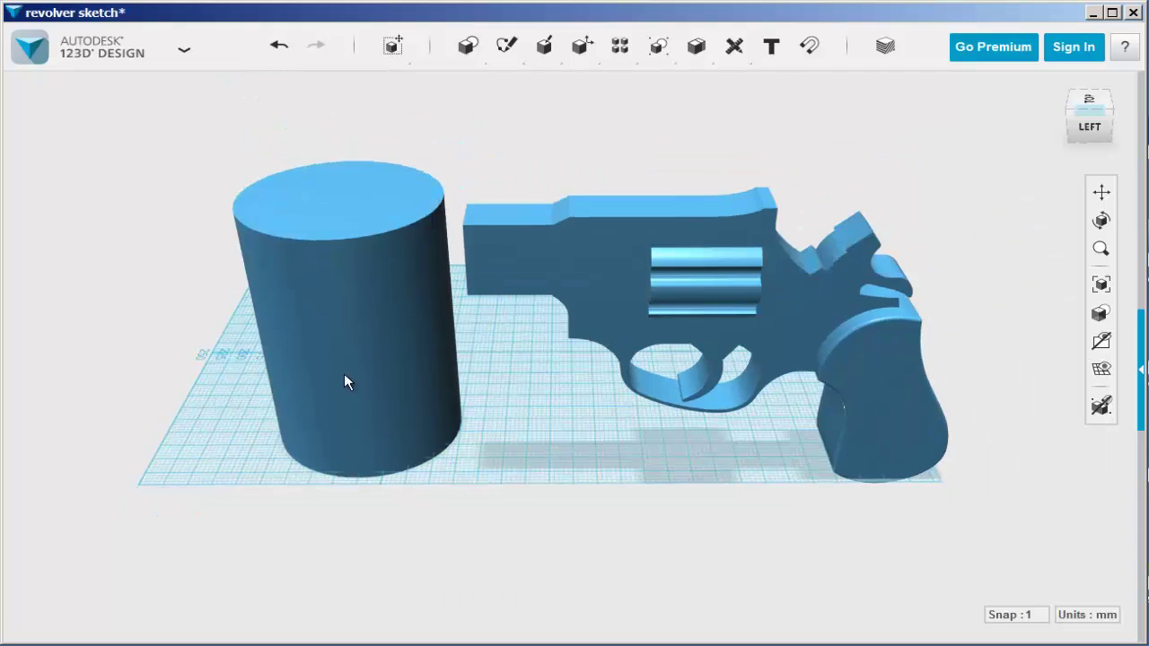
Step: Shell the large cylinder from its top face with a 10 mm inside thickness to form an open mug
right_drag(399, 394, 380, 413)
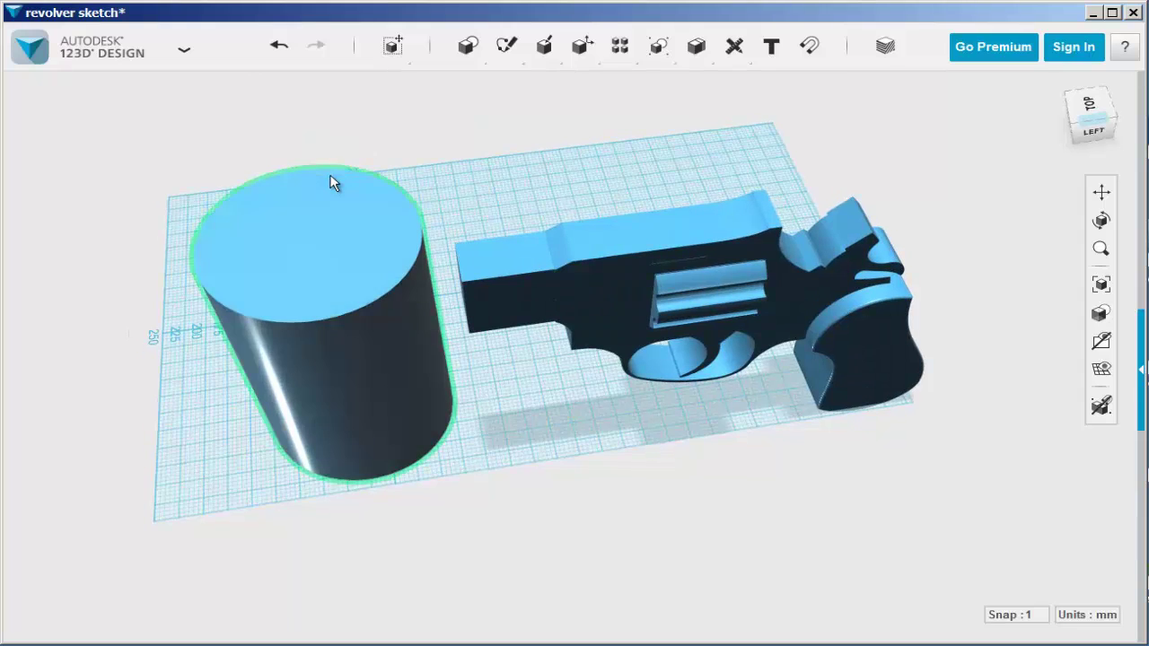
click(335, 228)
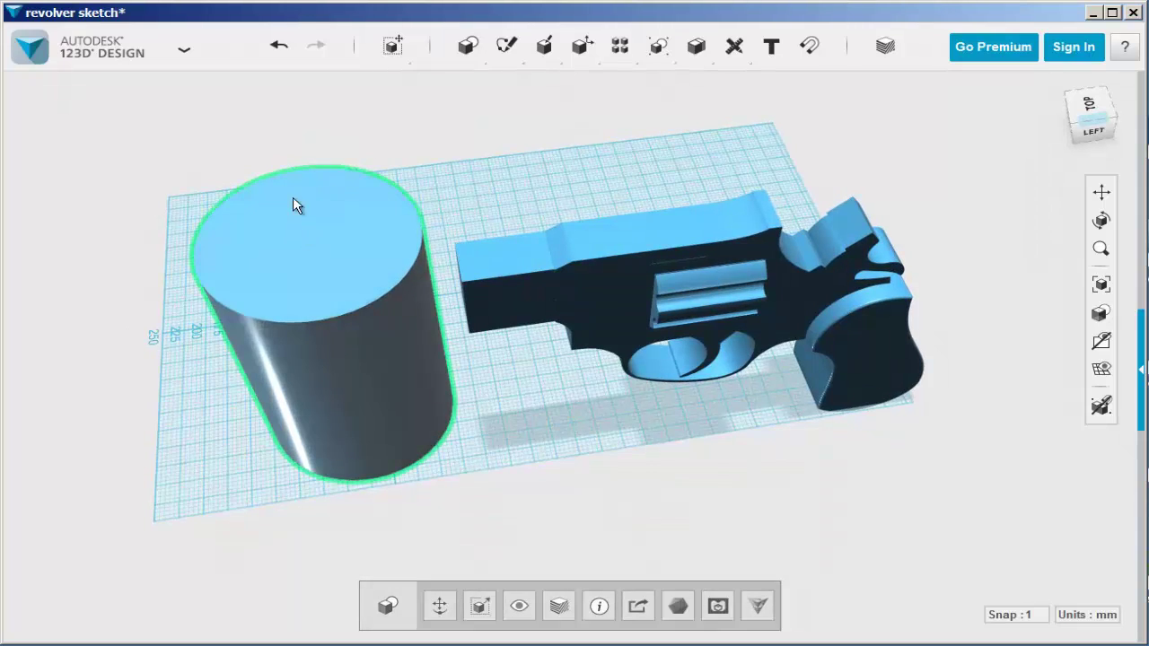
click(317, 215)
mouse_move(344, 279)
click(440, 280)
click(440, 281)
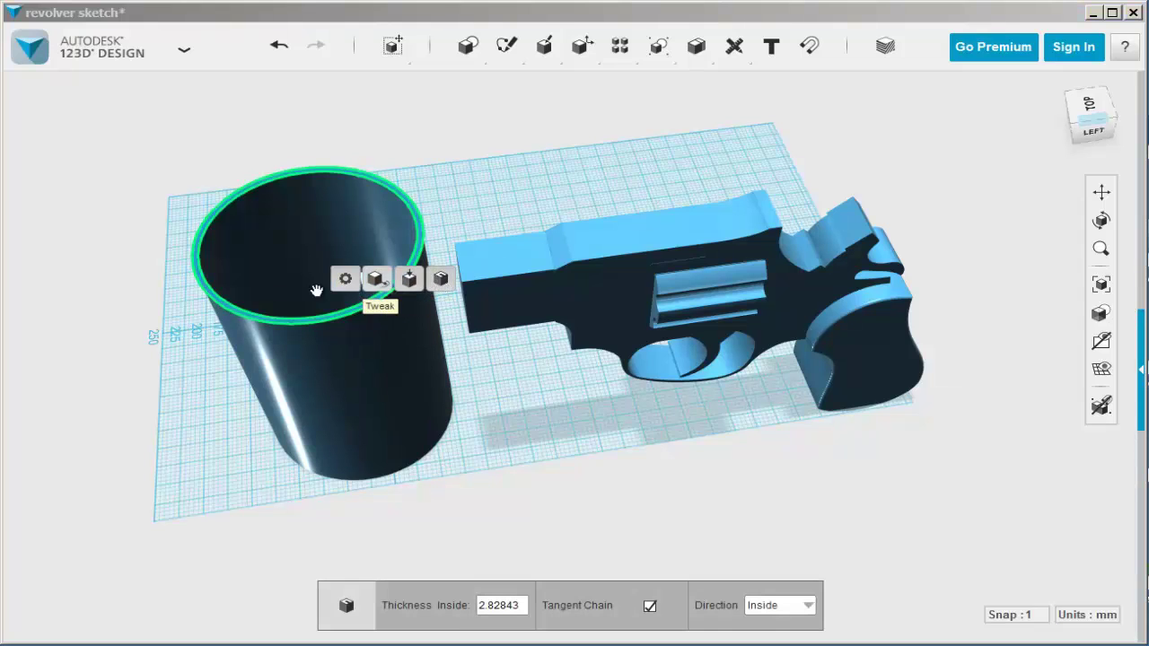
scroll(395, 275, up, 3)
text(10)
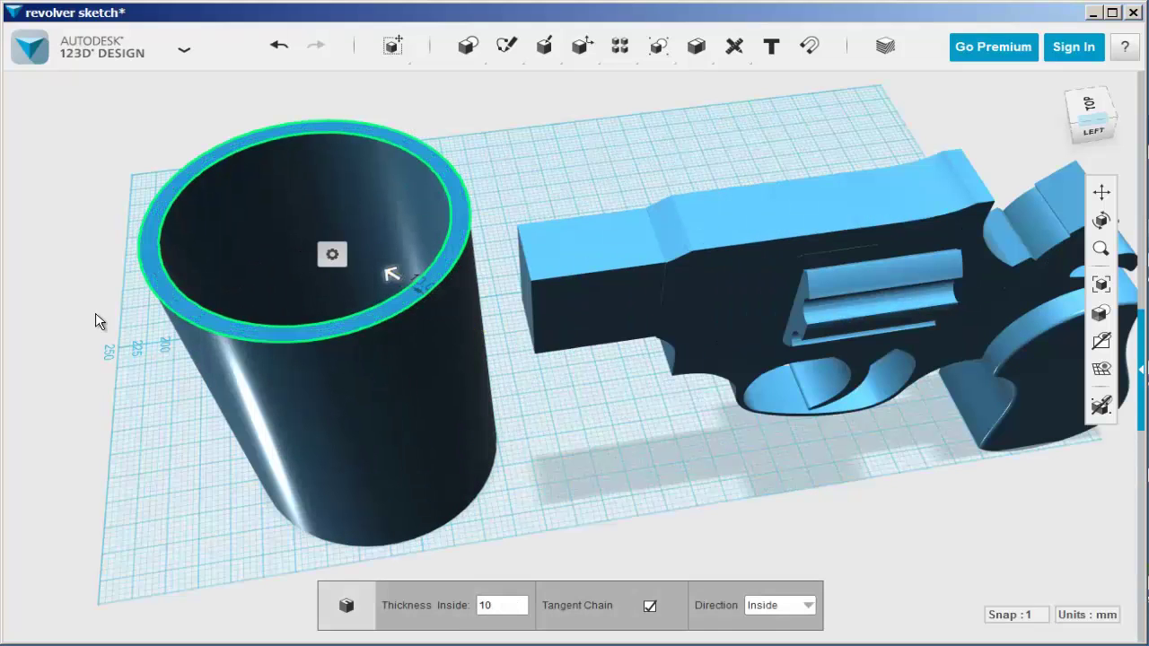
key(Return)
Step: Move the mug 140 mm toward the revolver so that its wall overlaps the end of the barrel
right_drag(541, 481, 530, 502)
click(1084, 113)
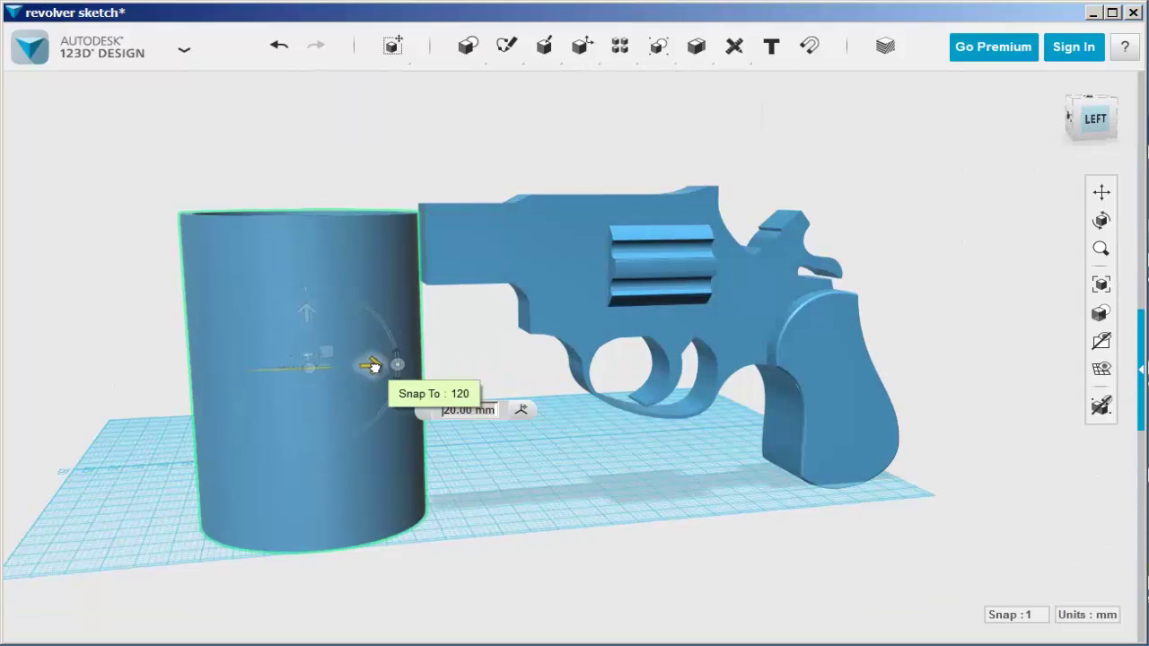
drag(367, 365, 392, 364)
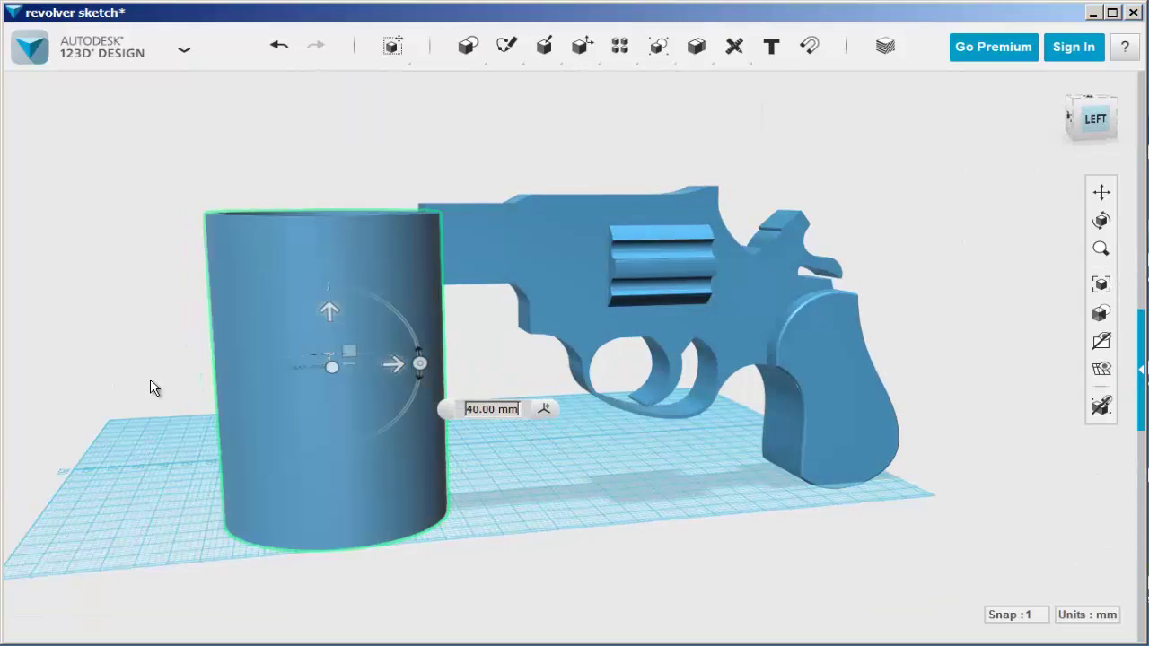
click(291, 375)
Step: Press Pull the mug's top rim face upward to make the mug taller
right_drag(291, 375, 412, 354)
scroll(415, 359, up, 5)
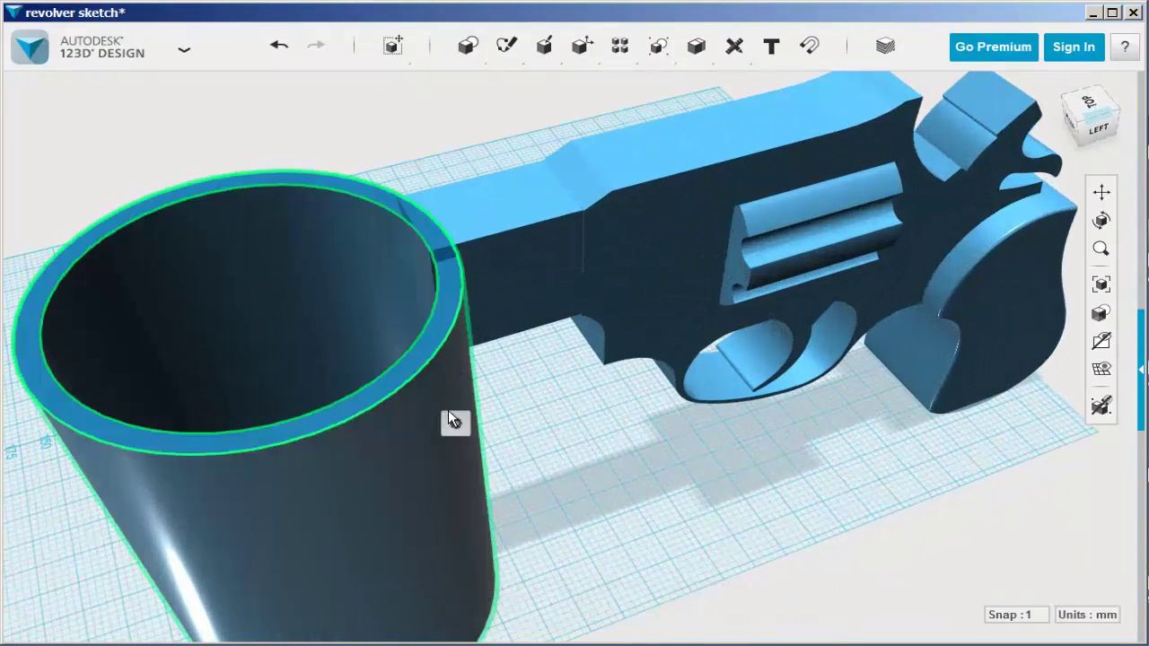
mouse_move(456, 424)
click(521, 425)
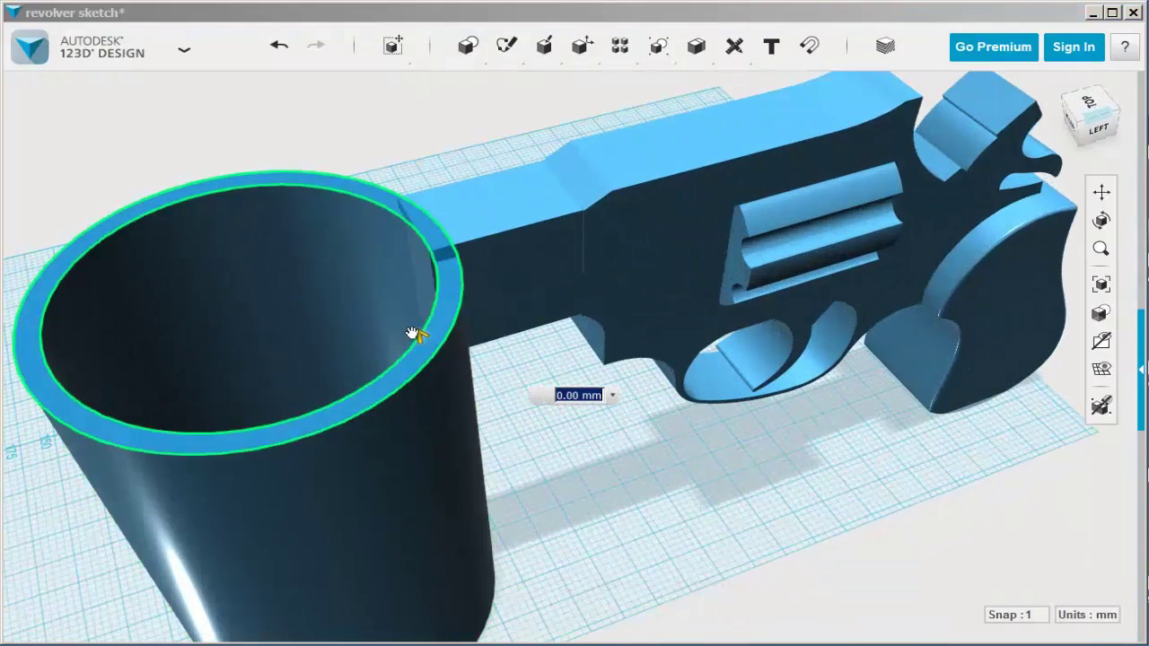
drag(416, 333, 395, 212)
Step: Merge the barrel block and the mug into one solid
right_drag(565, 433, 620, 444)
middle_drag(619, 445, 624, 447)
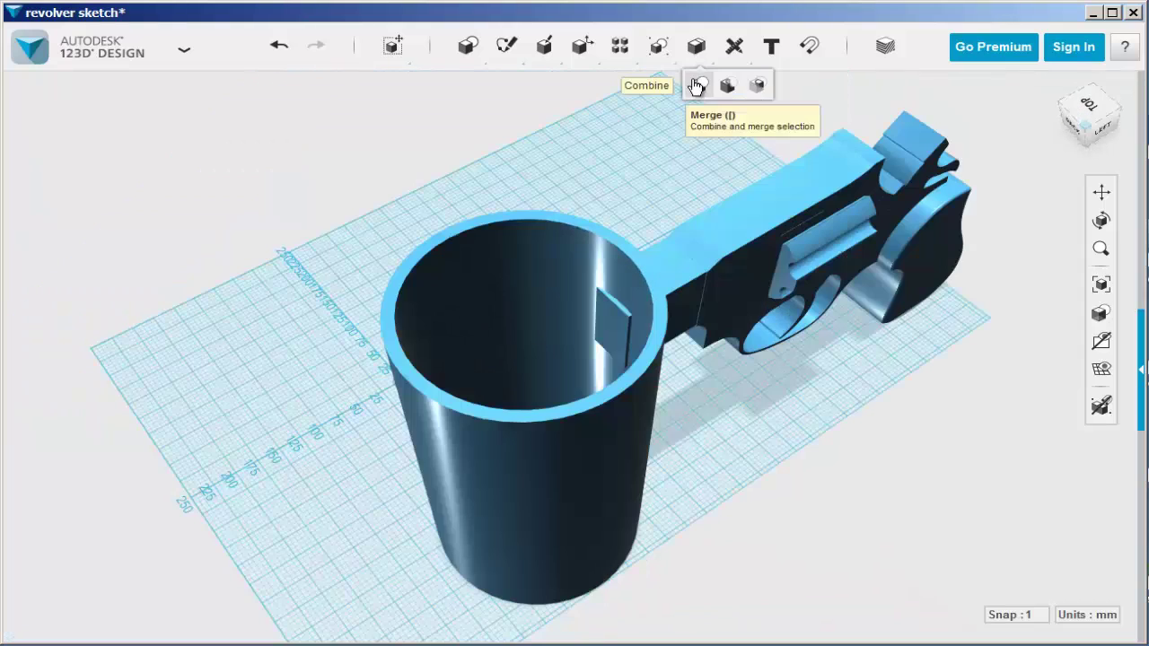
click(698, 85)
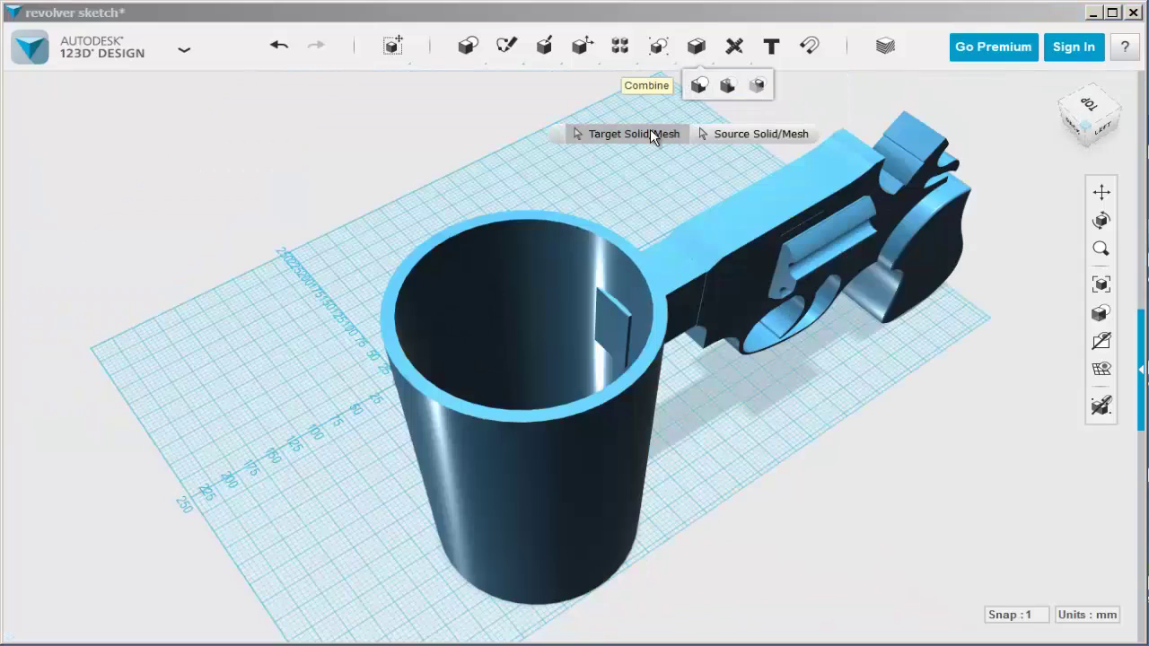
click(674, 259)
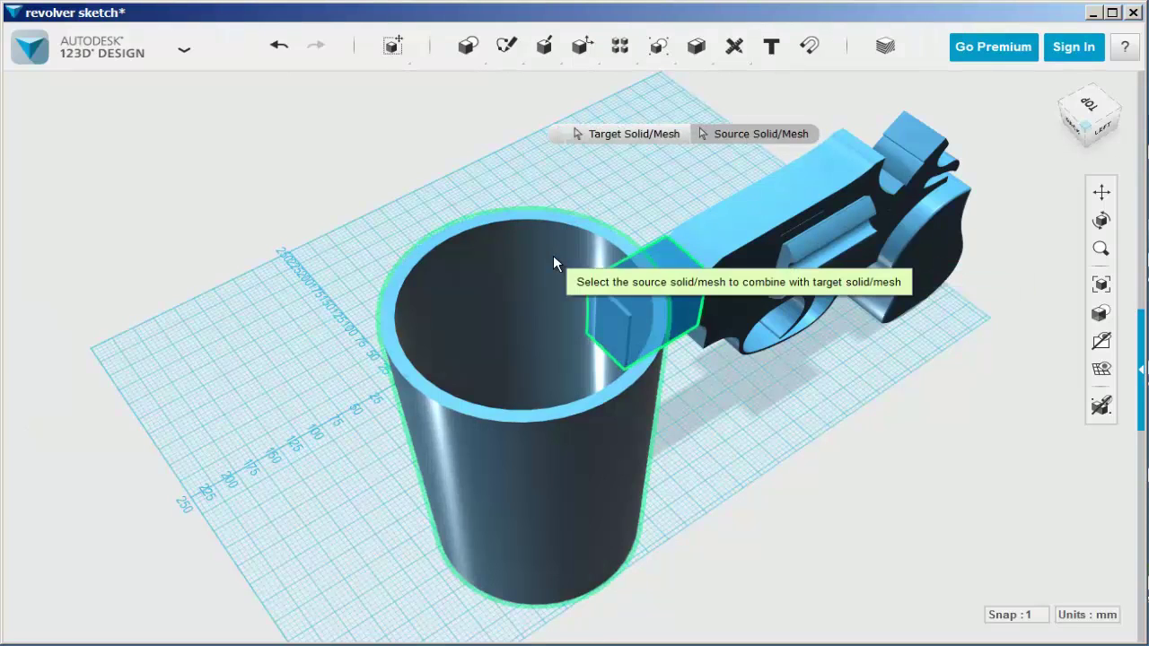
click(554, 259)
click(387, 162)
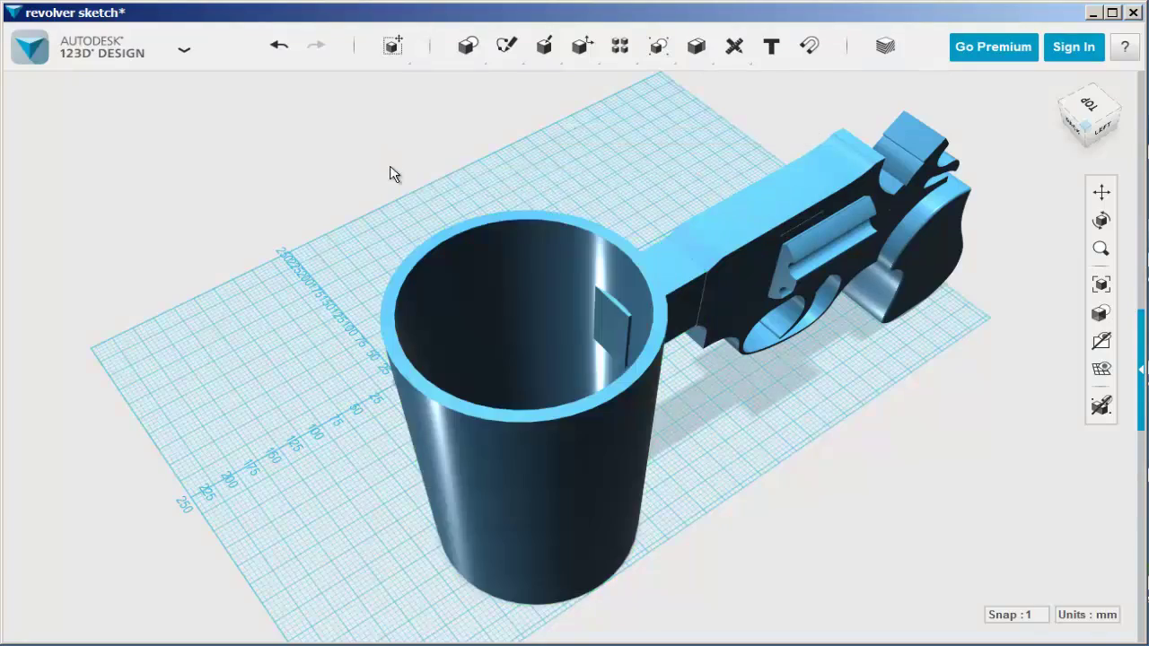
Step: Delete the flat barrel end face that protrudes through the inner wall of the mug
right_drag(928, 478, 903, 479)
scroll(606, 368, up, 2)
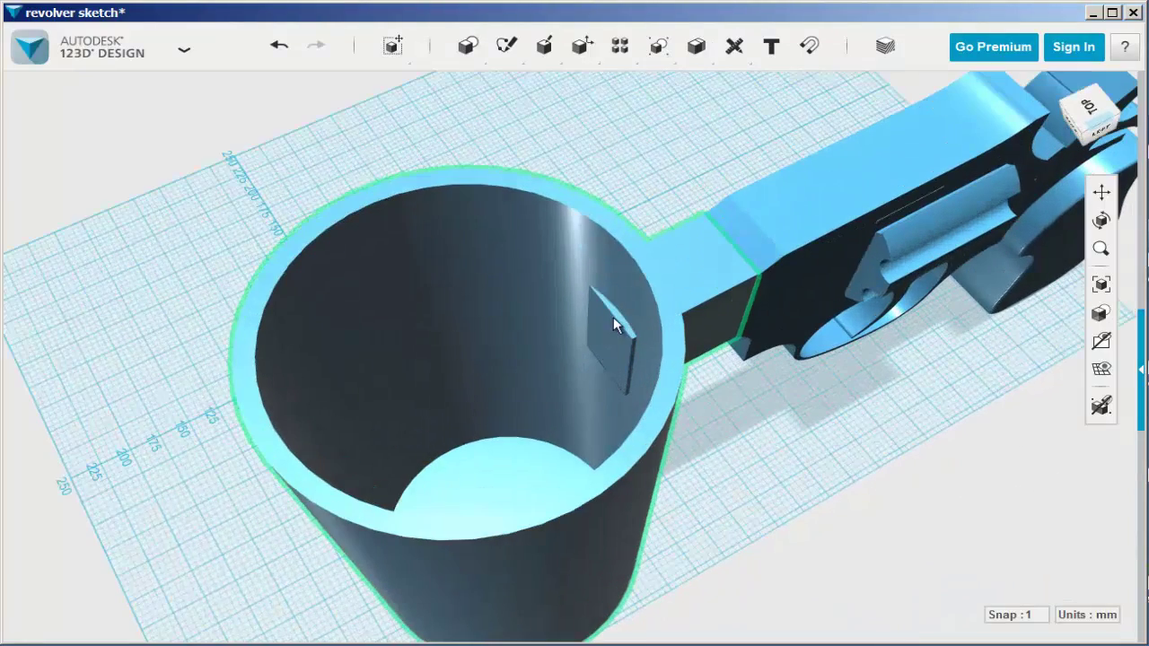
click(615, 323)
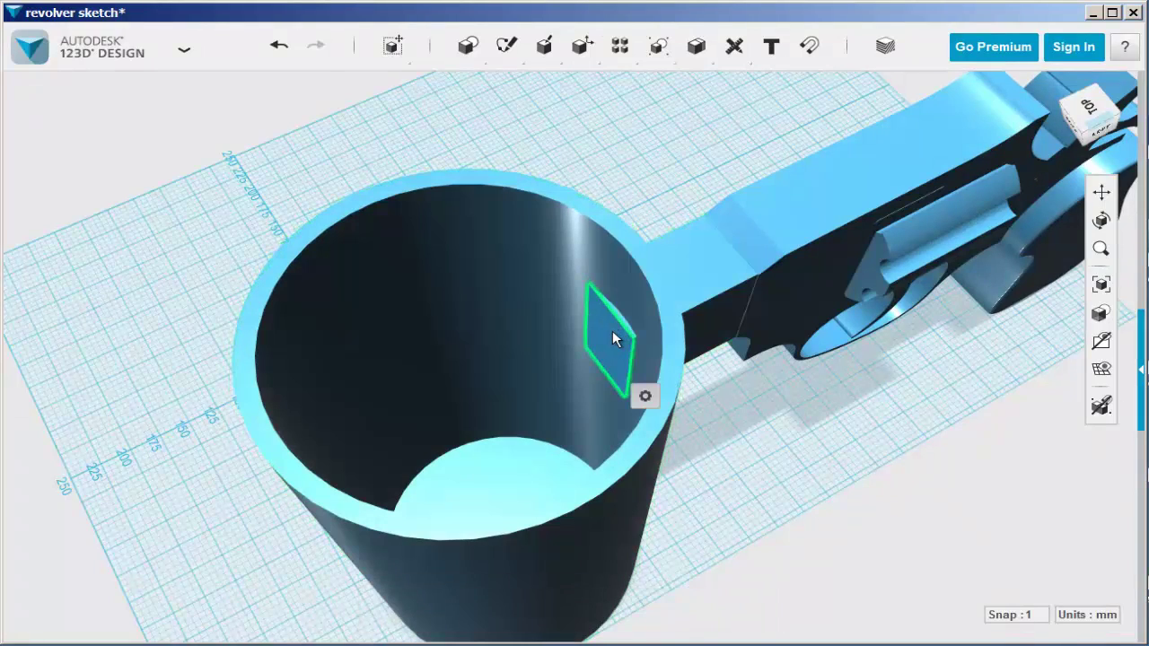
key(Delete)
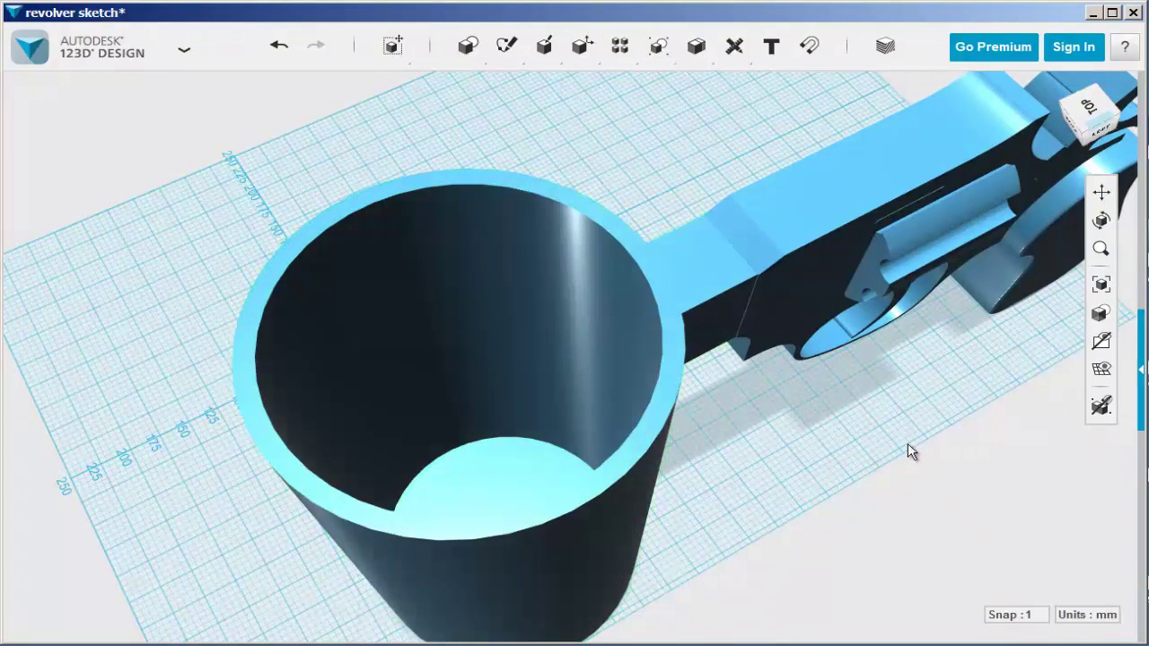
Step: Merge the mug and barrel solid with the revolver frame
scroll(909, 444, down, 3)
middle_drag(878, 418, 745, 314)
right_drag(745, 314, 814, 400)
scroll(814, 400, down, 2)
right_drag(782, 351, 619, 355)
mouse_move(687, 63)
click(698, 87)
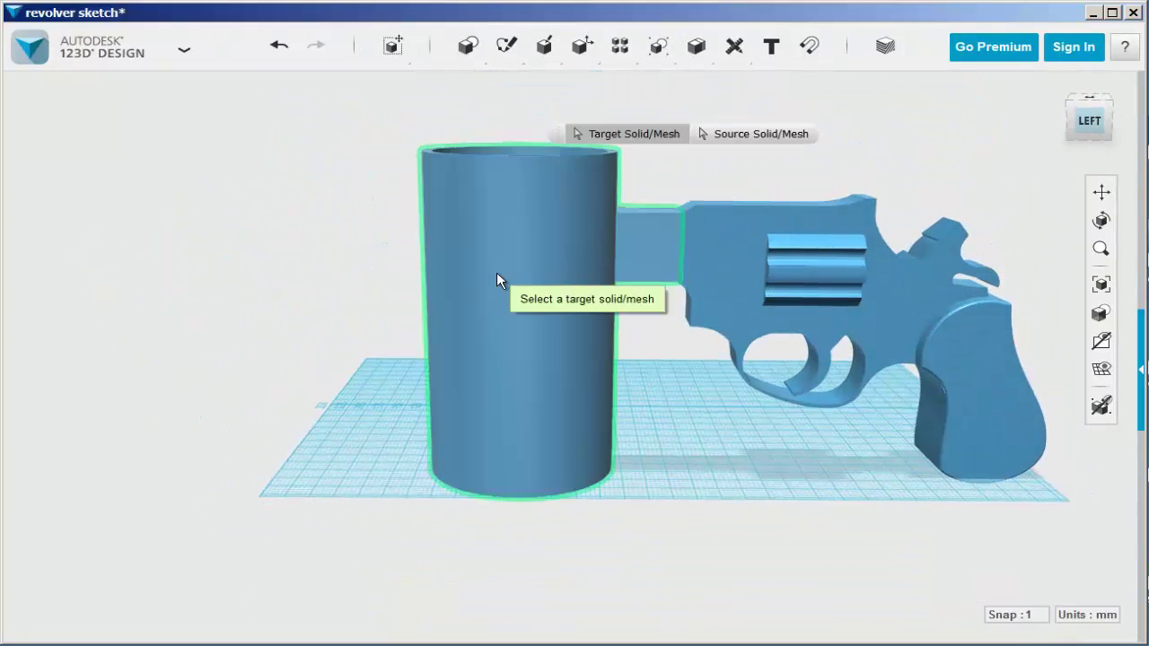
click(497, 272)
click(722, 247)
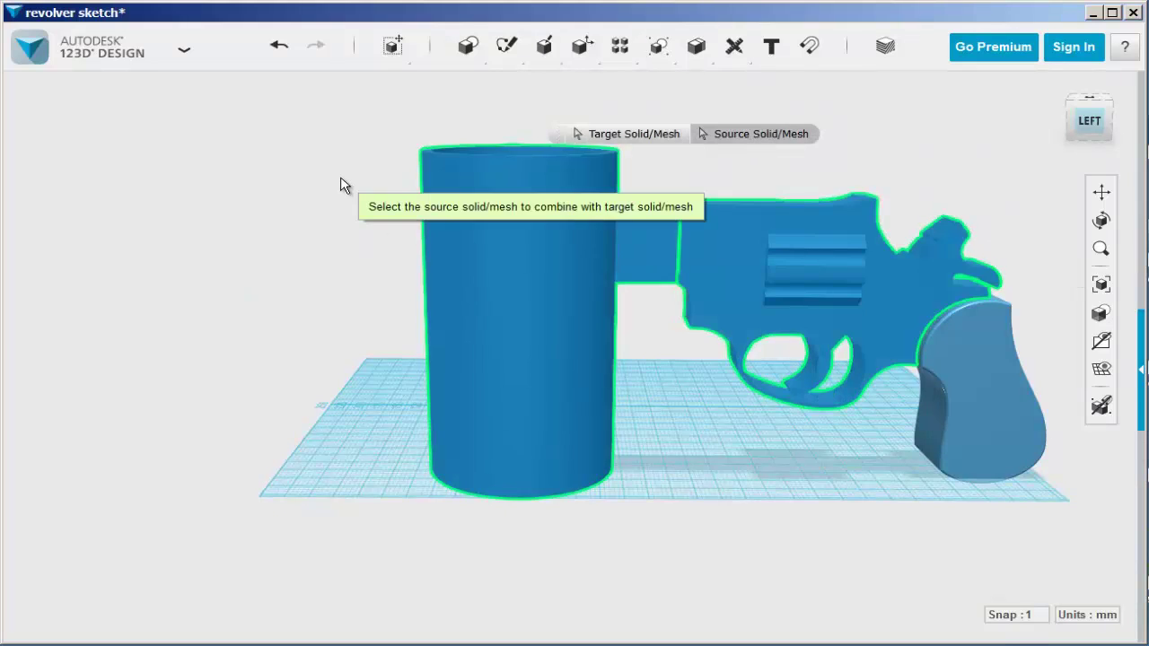
Step: Merge the grip with the combined mug and frame solid
mouse_move(690, 48)
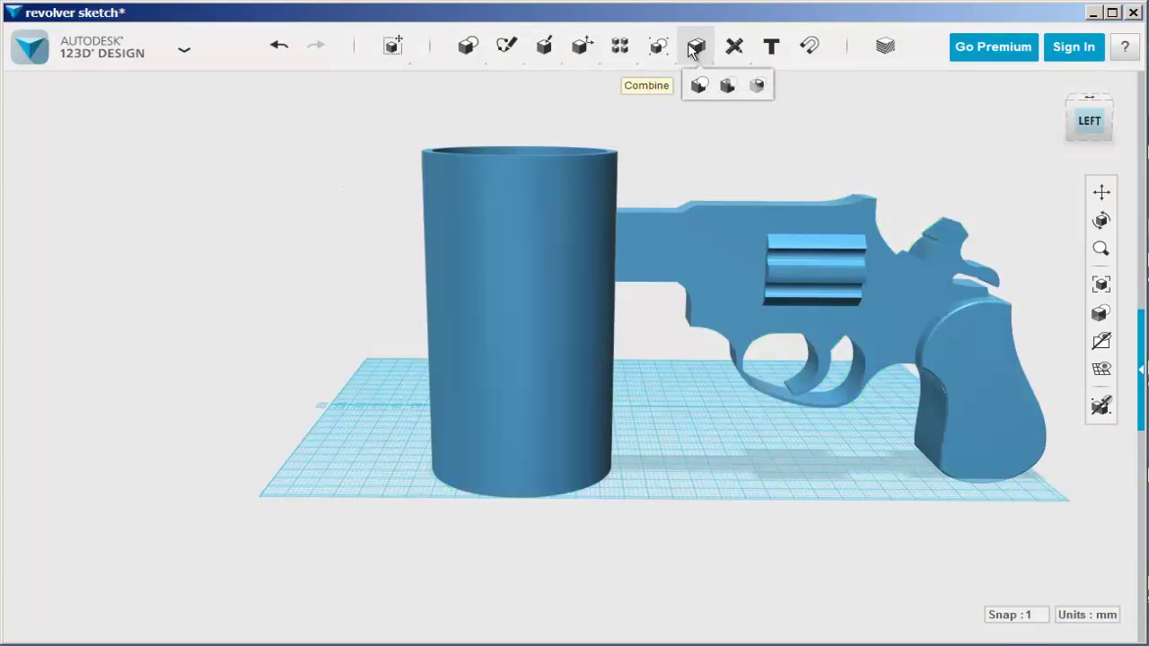
click(699, 85)
click(881, 288)
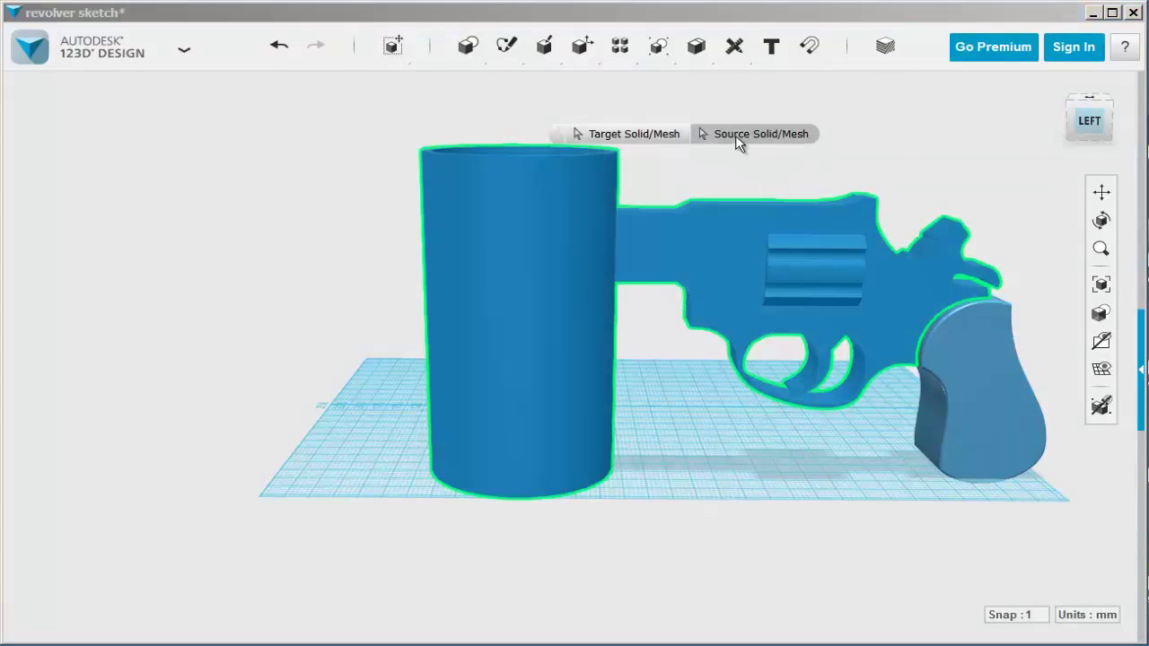
key(Escape)
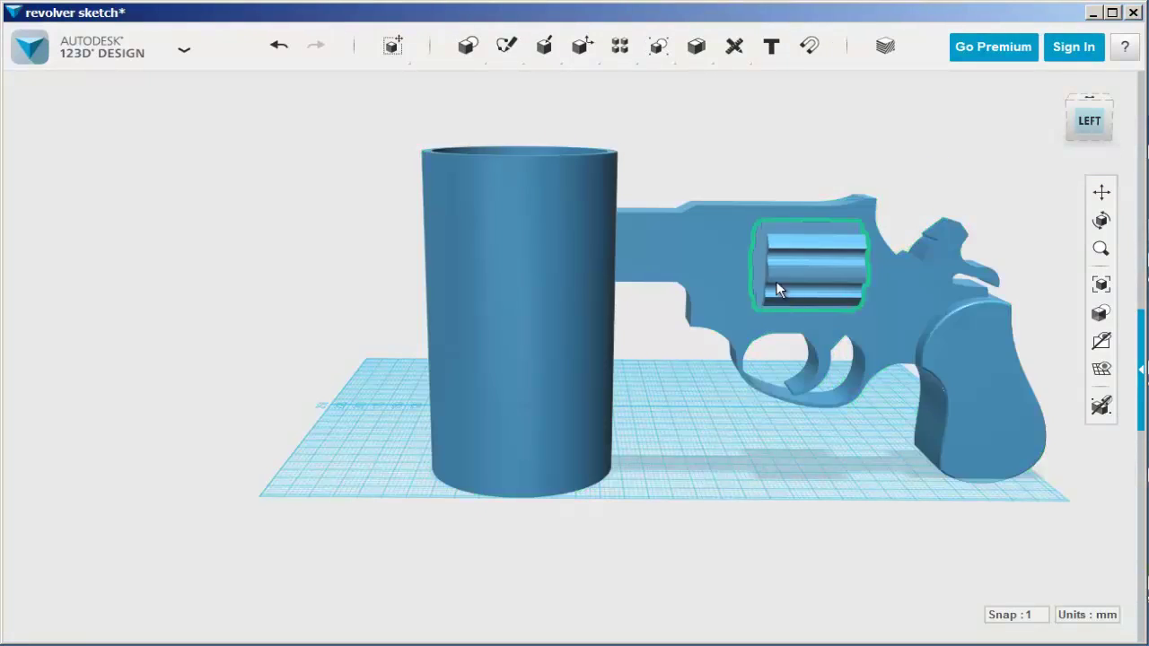
Step: Merge the fluted cylinder with the rest of the model so that everything forms a single solid
mouse_move(697, 46)
click(701, 86)
click(717, 241)
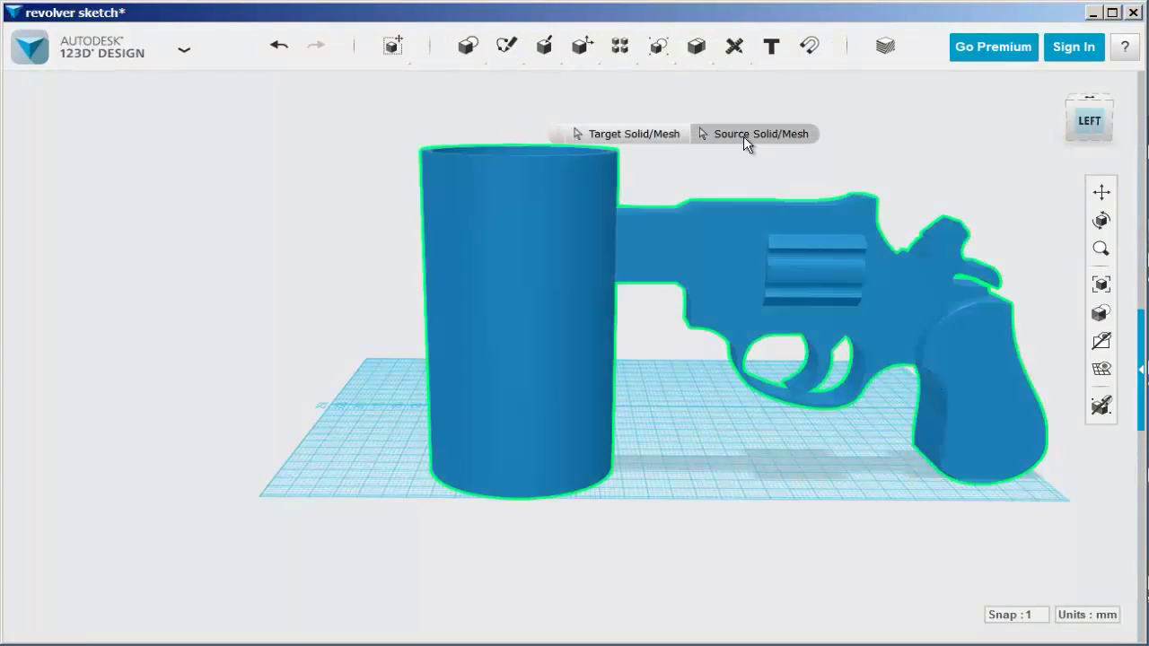
click(790, 241)
click(860, 123)
scroll(726, 344, down, 2)
click(714, 283)
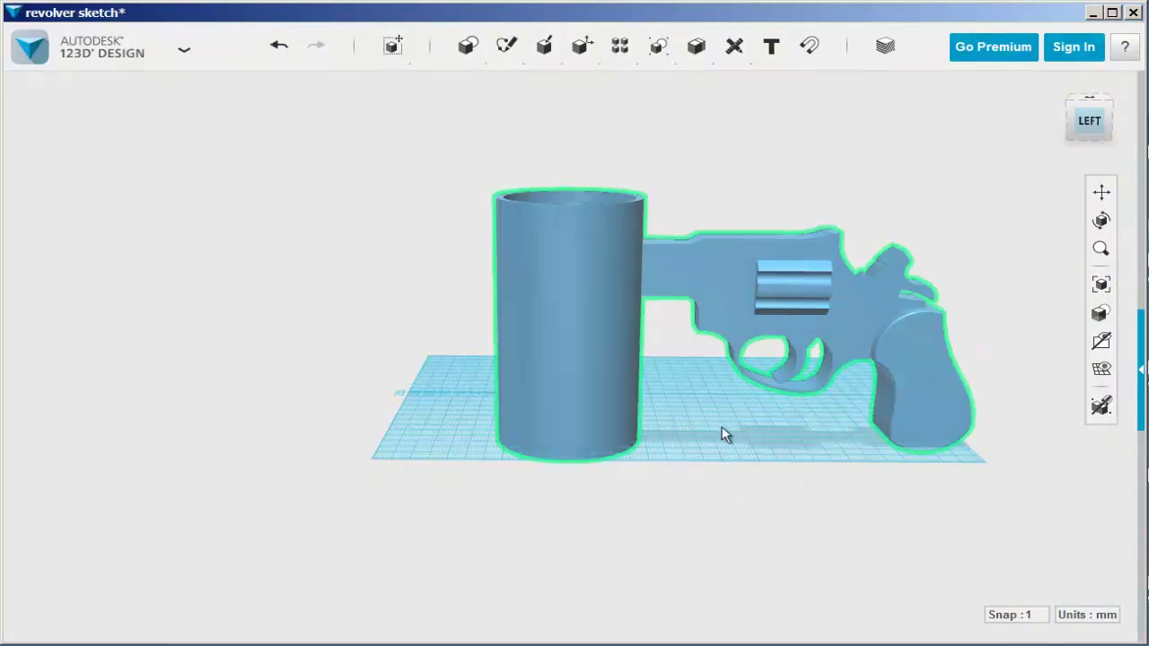